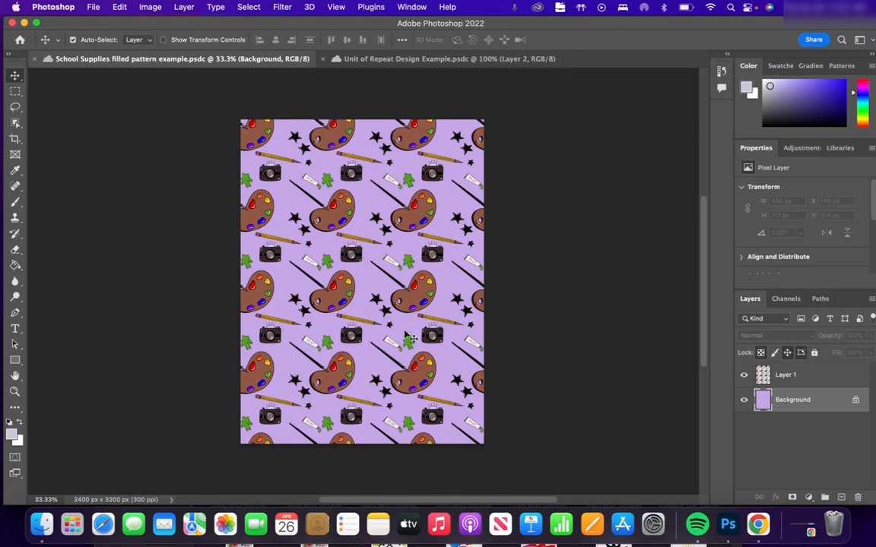
# Examine the school supplies filled pattern up close, then view the Unit of Repeat Design Example document
pyautogui.press('super+equal')
pyautogui.press('super+equal')
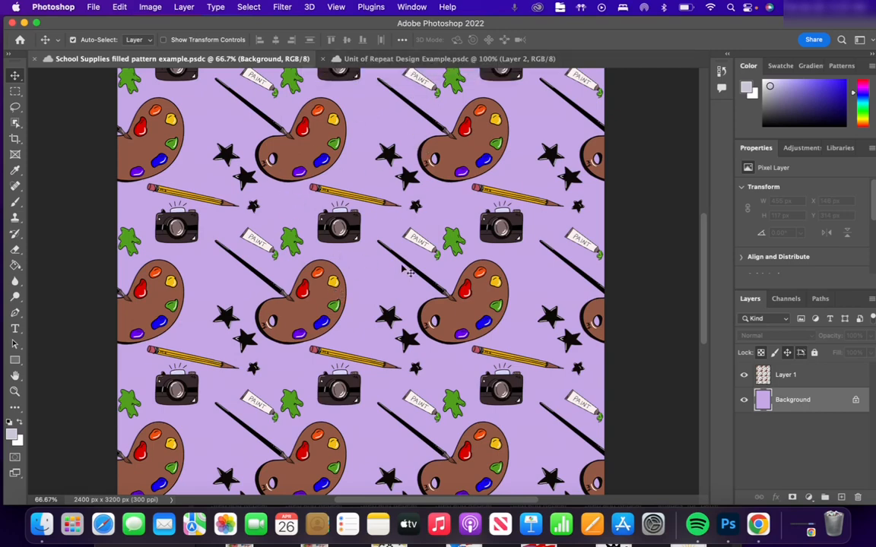
pyautogui.click(429, 58)
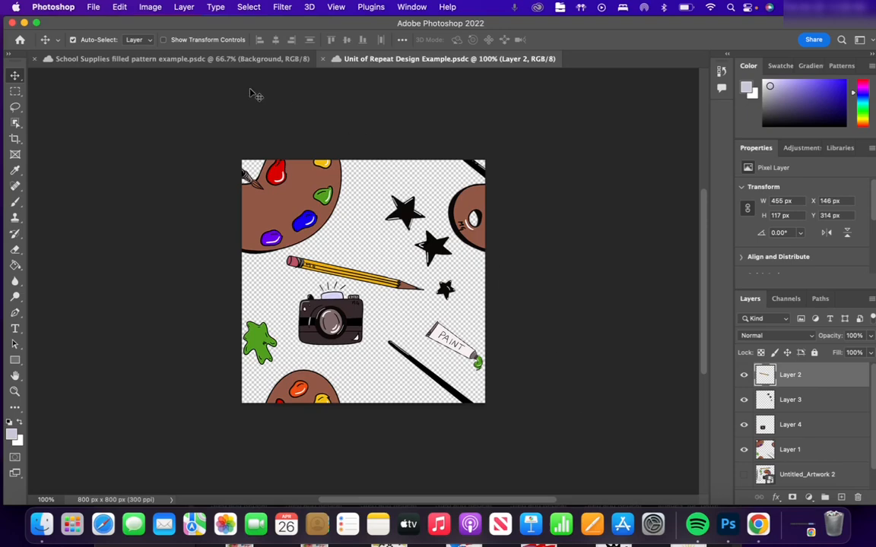
# Create a new 800 x 800 px document at 300 ppi in RGB Color with a white background
pyautogui.click(94, 9)
pyautogui.click(104, 24)
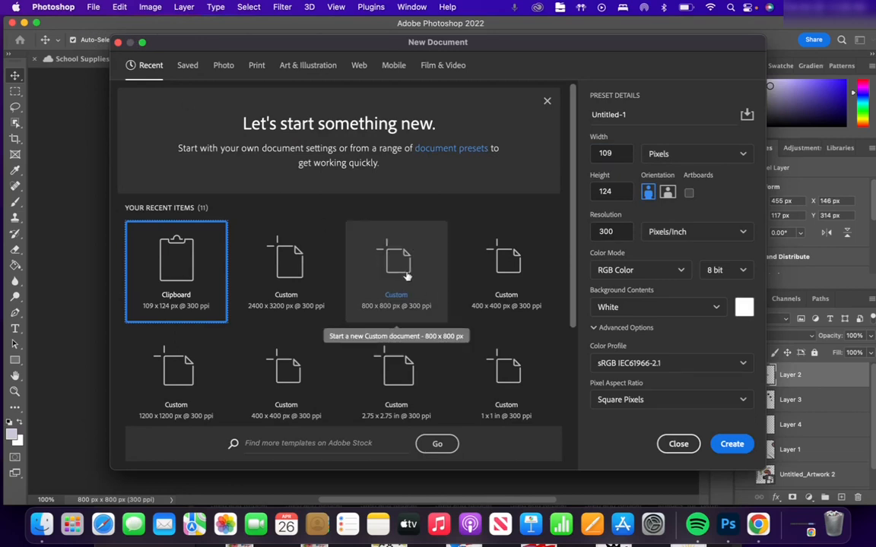
pyautogui.click(407, 276)
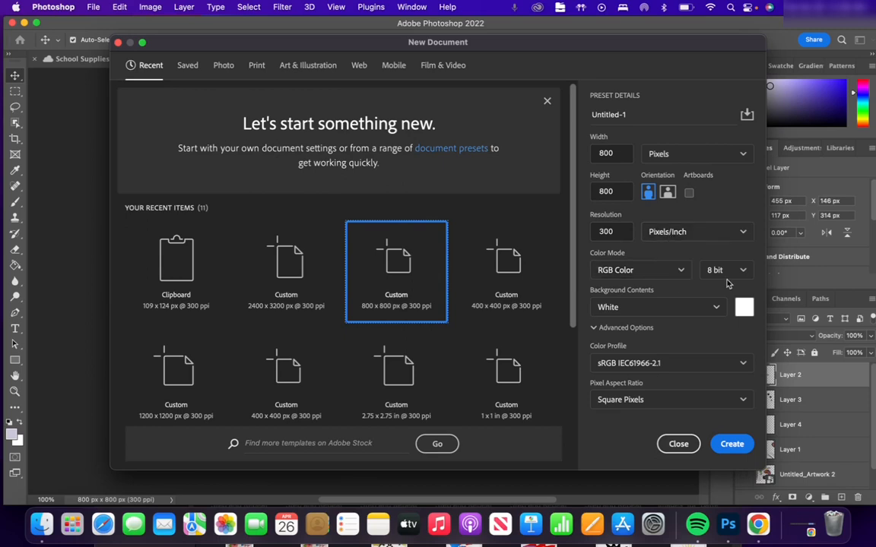
pyautogui.click(738, 448)
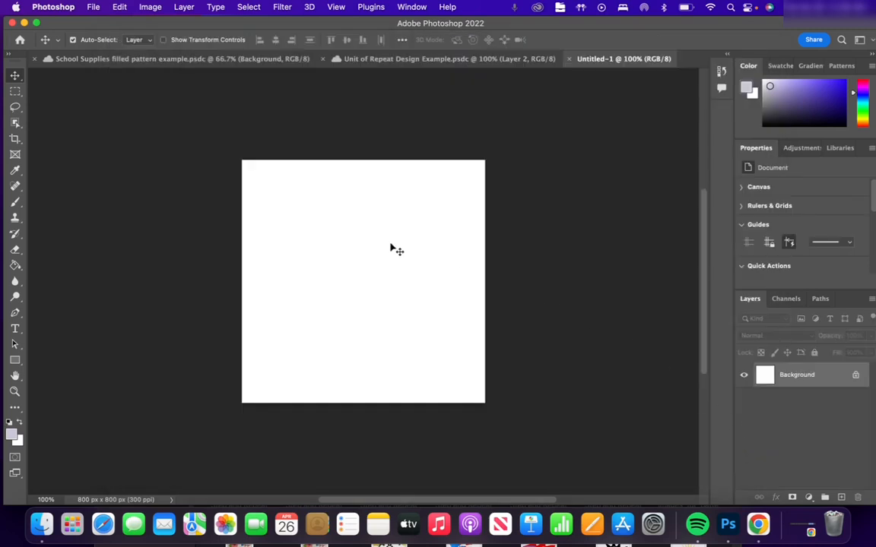
# Place Practice Images.png from the Downloads folder into the new document and hide the Background layer
pyautogui.moveTo(249, 29); pyautogui.dragTo(324, 29)
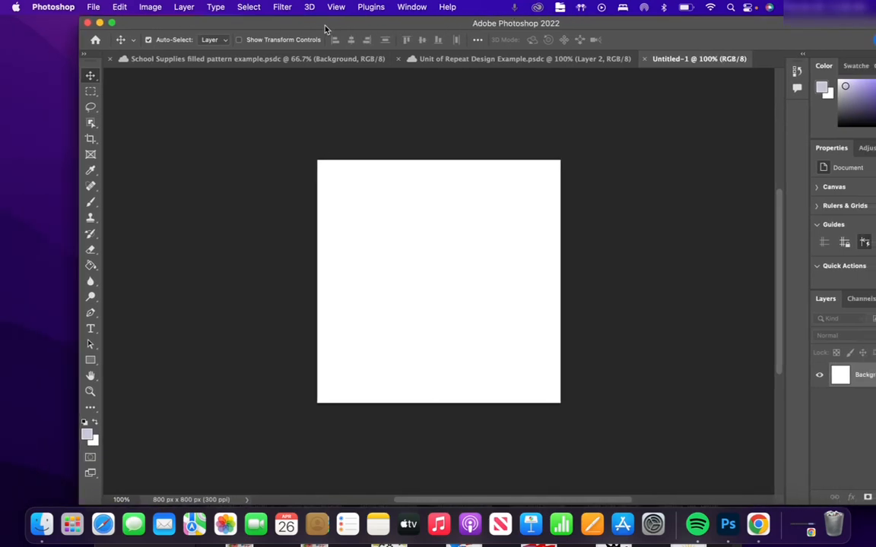
pyautogui.click(42, 528)
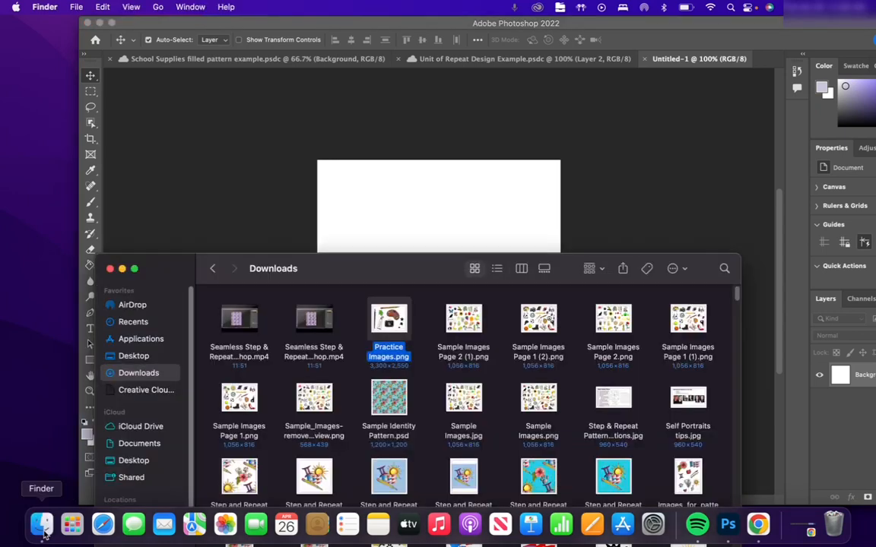
pyautogui.moveTo(388, 320); pyautogui.dragTo(353, 195)
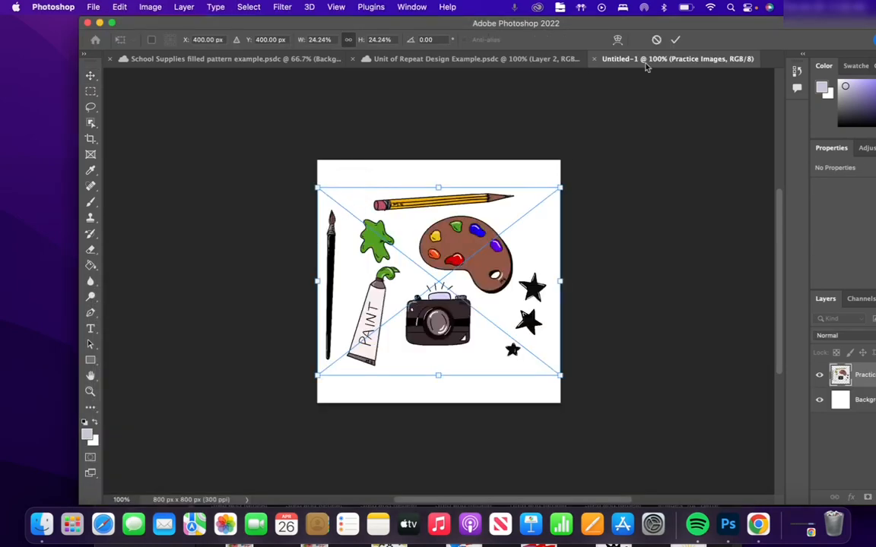
pyautogui.doubleClick(648, 23)
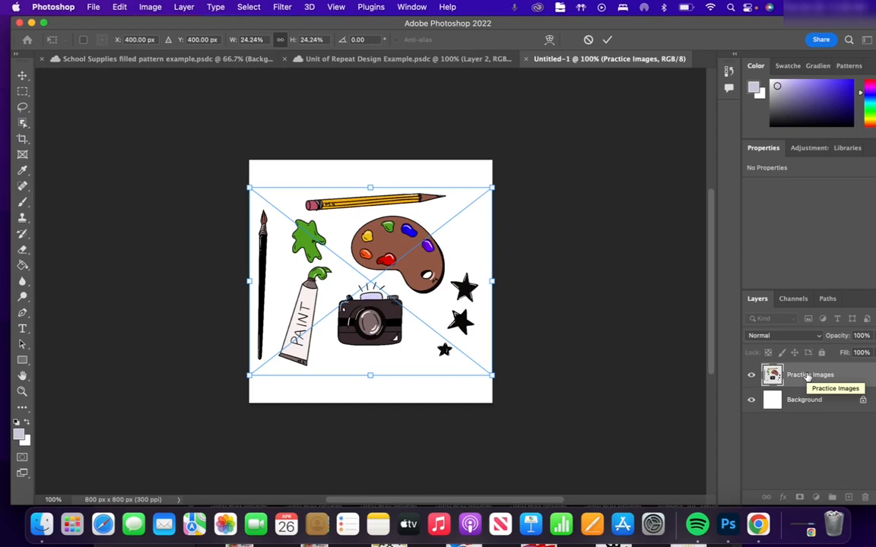
pyautogui.click(753, 402)
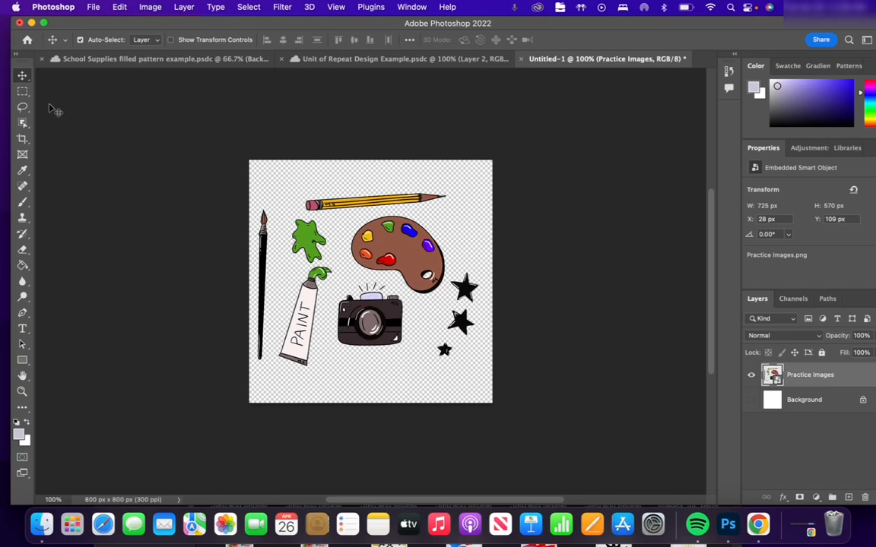
# Lasso the paintbrush in the Practice Images layer and copy it to its own layer
pyautogui.click(23, 108)
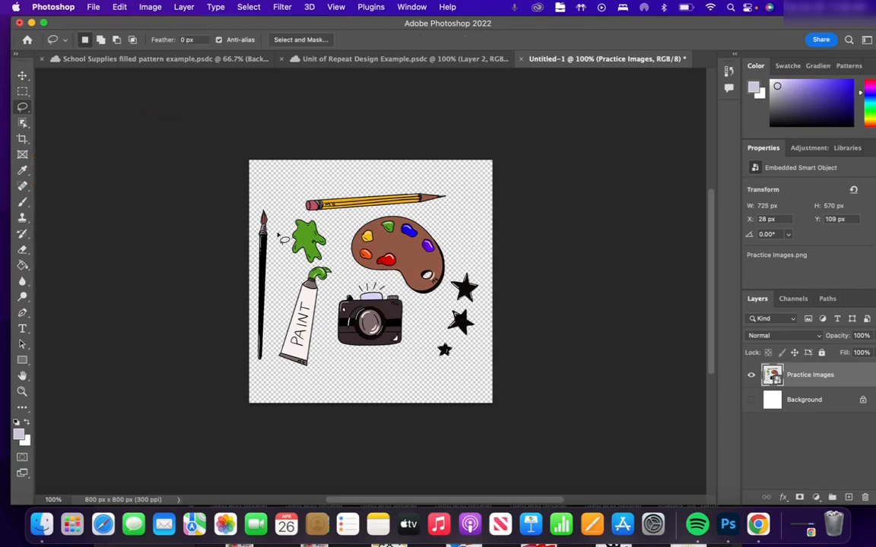
pyautogui.moveTo(279, 237)
pyautogui.mouseDown()
pyautogui.moveTo(276, 202)
pyautogui.moveTo(265, 199)
pyautogui.moveTo(251, 256)
pyautogui.moveTo(249, 350)
pyautogui.moveTo(258, 370)
pyautogui.moveTo(270, 351)
pyautogui.moveTo(278, 233)
pyautogui.mouseUp()
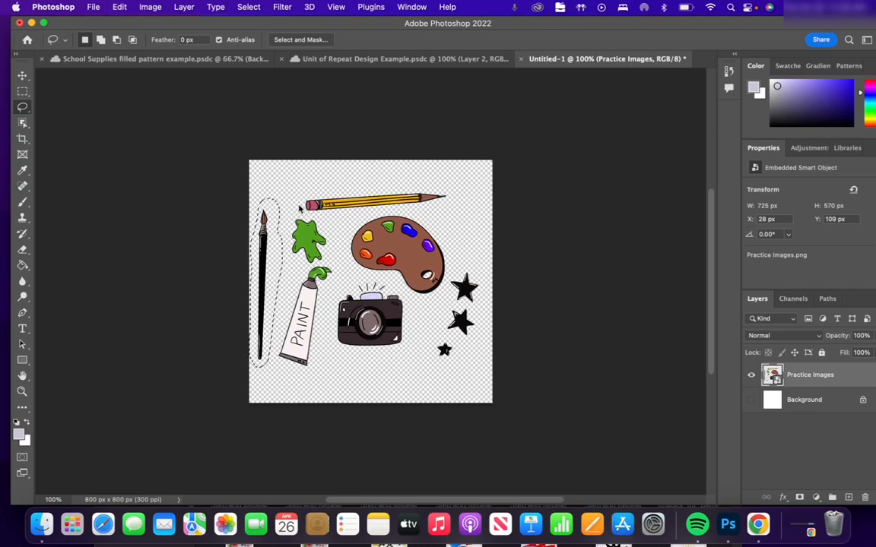
pyautogui.press('super+j')
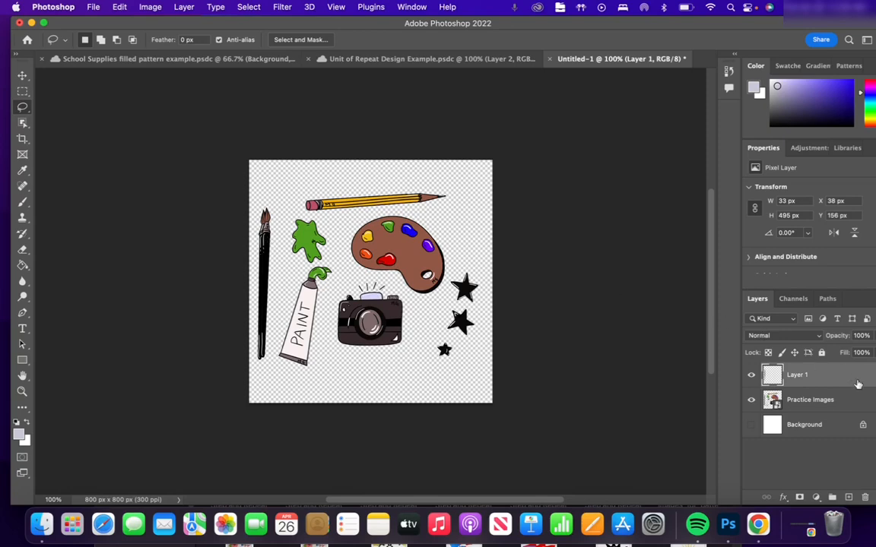
# Lasso the paint tube together with the green splat in the Practice Images layer and copy them to a new layer
pyautogui.click(822, 400)
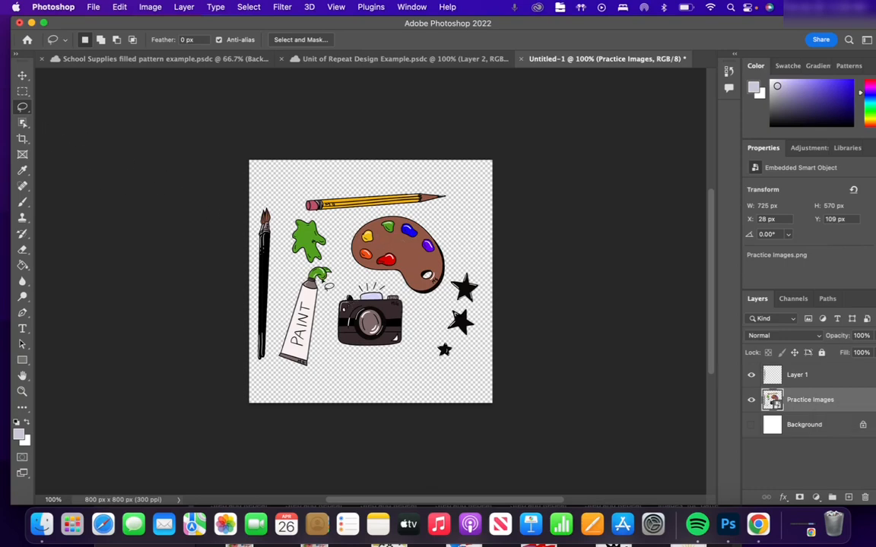
pyautogui.moveTo(336, 273)
pyautogui.mouseDown()
pyautogui.moveTo(333, 226)
pyautogui.moveTo(316, 215)
pyautogui.moveTo(295, 218)
pyautogui.moveTo(278, 339)
pyautogui.moveTo(280, 361)
pyautogui.moveTo(292, 368)
pyautogui.moveTo(311, 366)
pyautogui.moveTo(334, 271)
pyautogui.mouseUp()
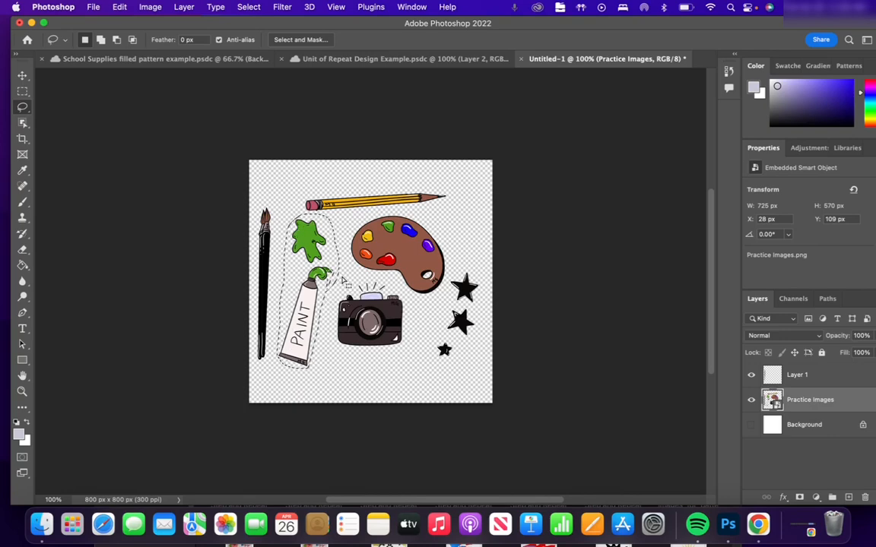
pyautogui.click(330, 356)
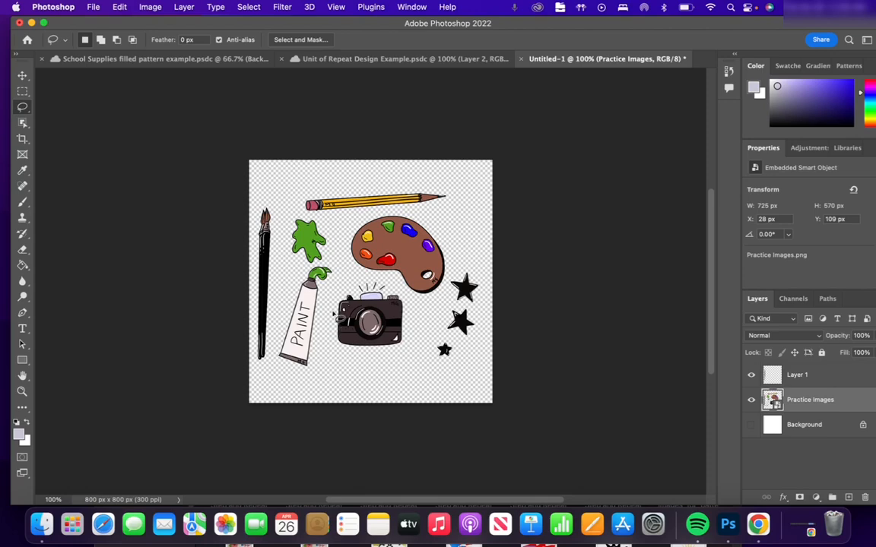
pyautogui.moveTo(319, 220)
pyautogui.mouseDown()
pyautogui.moveTo(288, 219)
pyautogui.moveTo(285, 314)
pyautogui.moveTo(274, 350)
pyautogui.moveTo(284, 366)
pyautogui.moveTo(310, 374)
pyautogui.moveTo(339, 274)
pyautogui.moveTo(324, 228)
pyautogui.mouseUp()
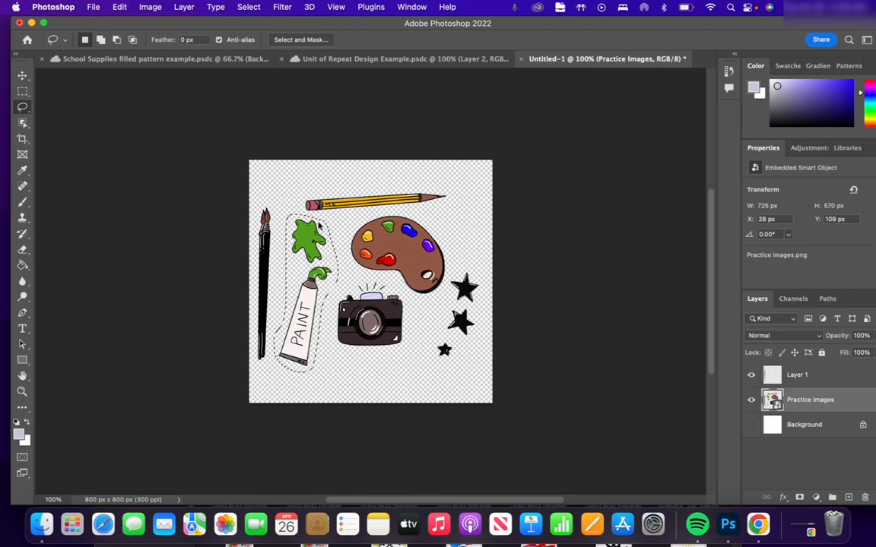
pyautogui.press('super+j')
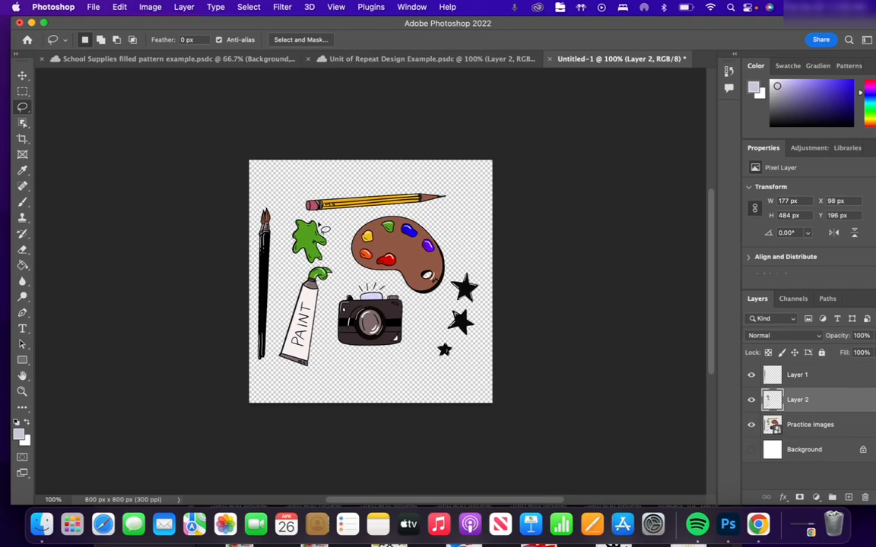
# Lasso the paint palette, copy it from the Practice Images layer to a new layer, and hide the Practice Images layer
pyautogui.click(836, 427)
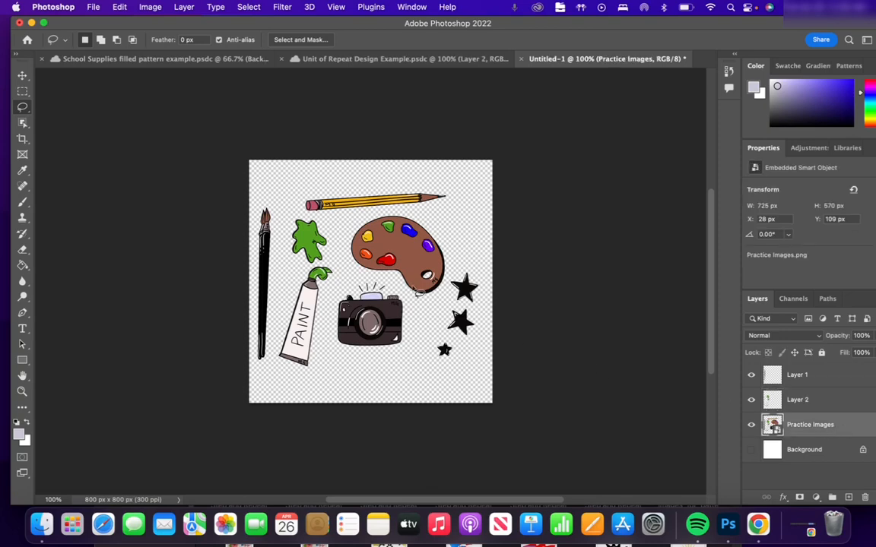
pyautogui.moveTo(359, 221)
pyautogui.mouseDown()
pyautogui.moveTo(346, 230)
pyautogui.moveTo(340, 258)
pyautogui.moveTo(414, 298)
pyautogui.moveTo(445, 282)
pyautogui.moveTo(452, 243)
pyautogui.moveTo(403, 217)
pyautogui.mouseUp()
pyautogui.press('super+j')
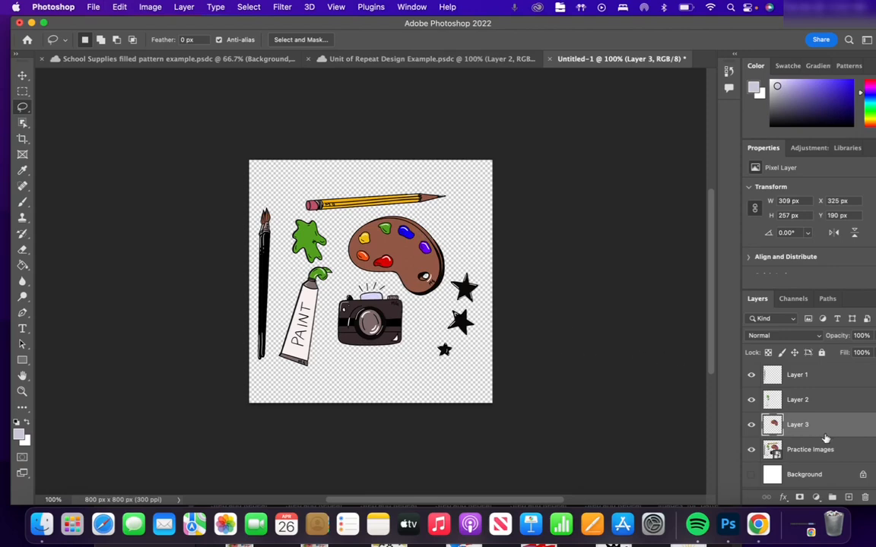
pyautogui.click(752, 450)
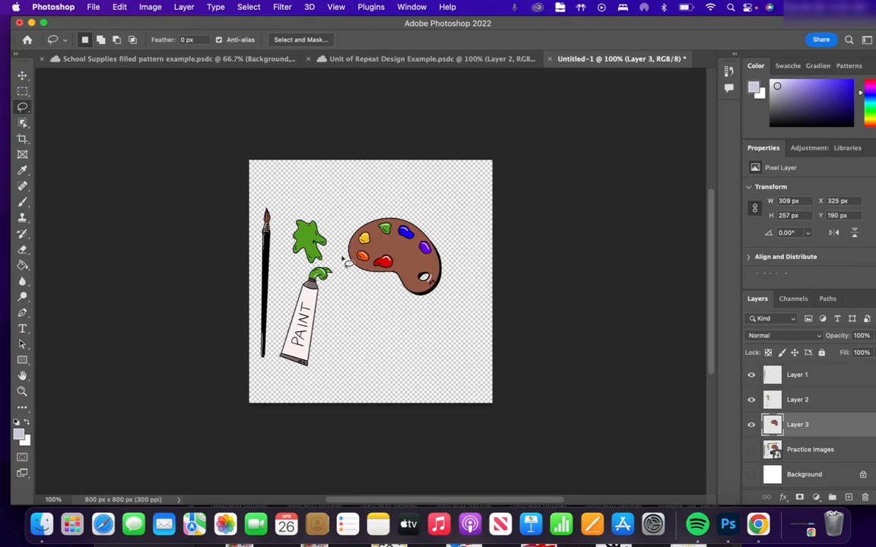
# Move the paintbrush, the paint tube with its splat, and the palette inward on the canvas, with the palette lower right
pyautogui.click(22, 76)
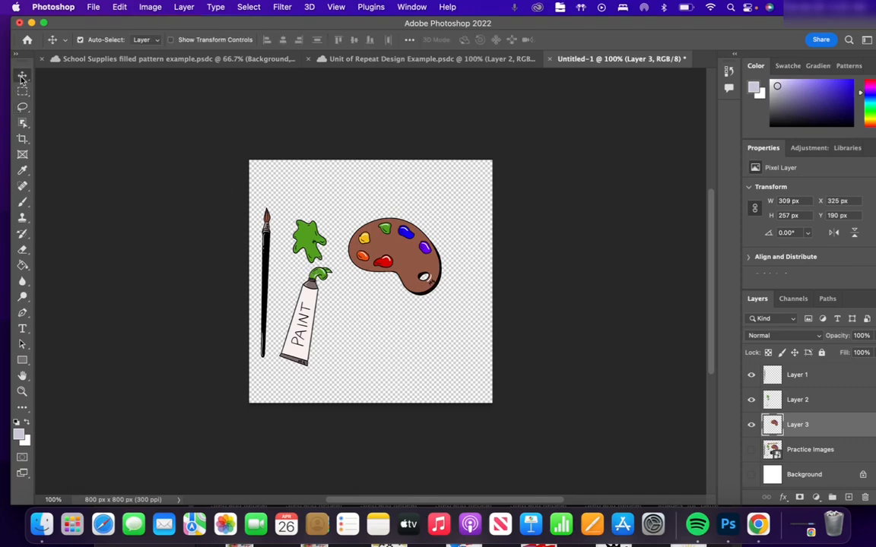
pyautogui.moveTo(371, 231); pyautogui.dragTo(393, 258)
pyautogui.moveTo(318, 284); pyautogui.dragTo(360, 288)
pyautogui.moveTo(270, 283); pyautogui.dragTo(308, 276)
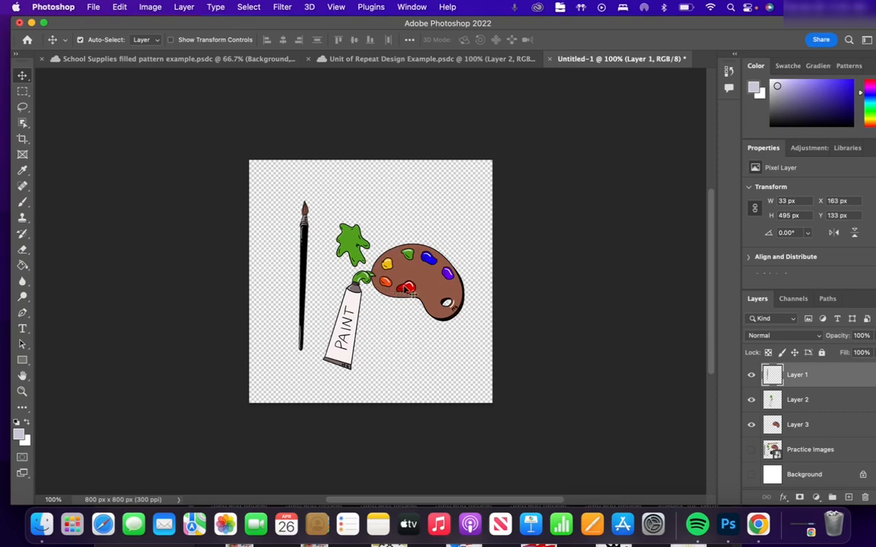
pyautogui.moveTo(408, 289); pyautogui.dragTo(408, 310)
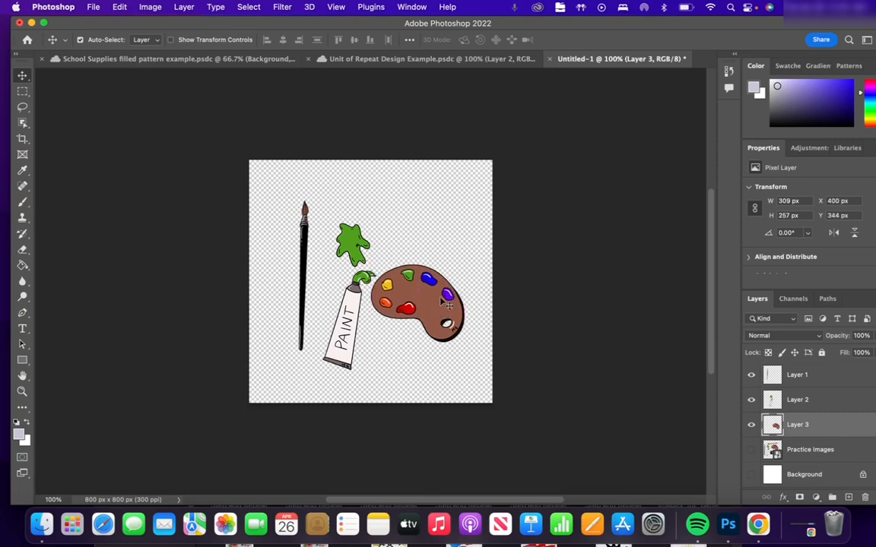
# Free-transform the palette: rotate it about 109°, scale it to about 146%, and position it in the lower middle of the canvas
pyautogui.press('super+t')
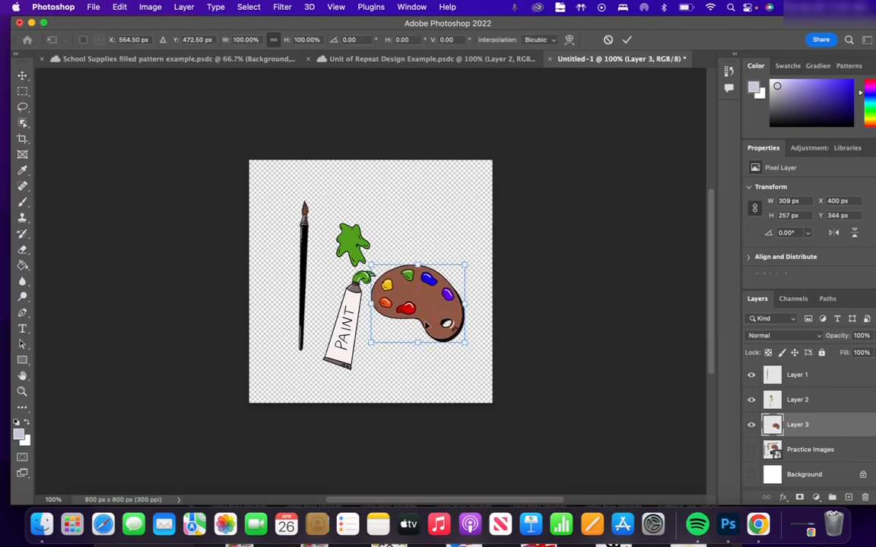
pyautogui.moveTo(478, 238); pyautogui.dragTo(461, 356)
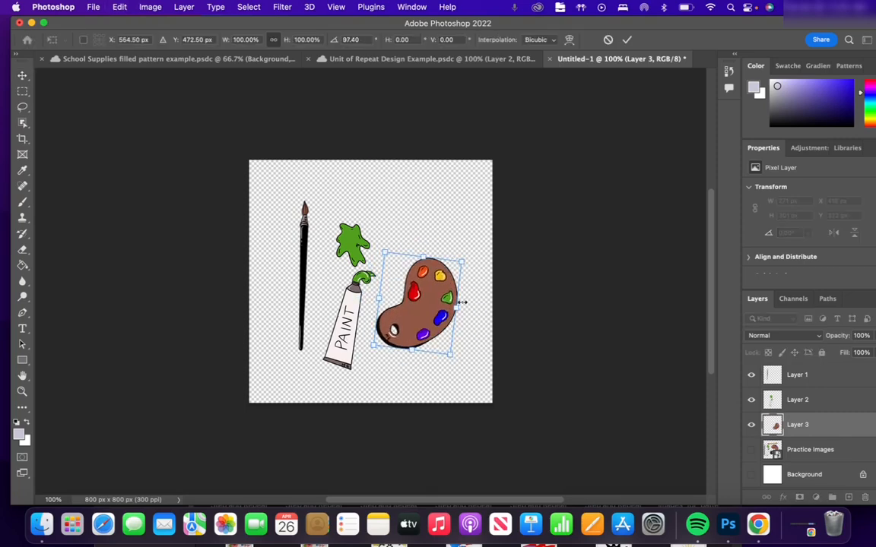
pyautogui.moveTo(465, 261); pyautogui.dragTo(489, 237)
pyautogui.moveTo(454, 289); pyautogui.dragTo(431, 315)
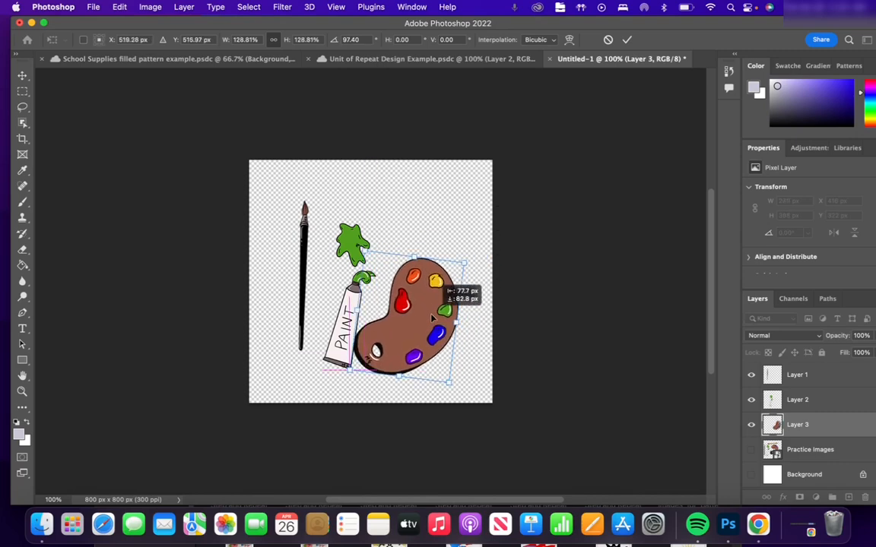
pyautogui.moveTo(469, 260); pyautogui.dragTo(485, 250)
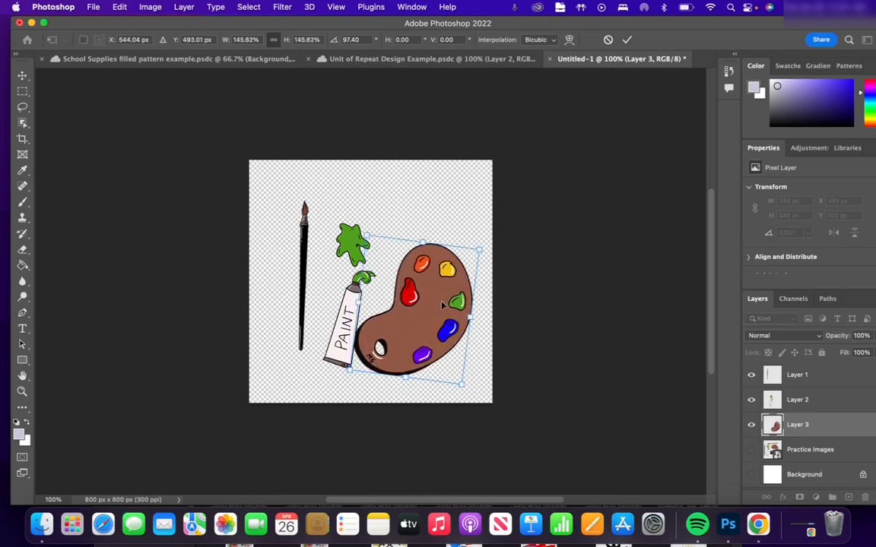
pyautogui.moveTo(445, 305); pyautogui.dragTo(411, 302)
pyautogui.moveTo(459, 245); pyautogui.dragTo(489, 249)
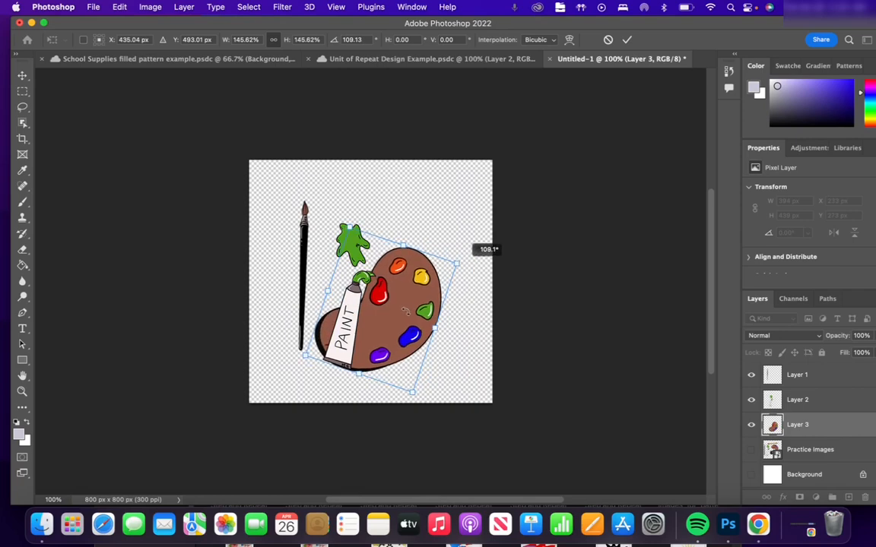
pyautogui.moveTo(409, 314)
pyautogui.mouseDown()
pyautogui.moveTo(416, 312)
pyautogui.moveTo(413, 320)
pyautogui.mouseUp()
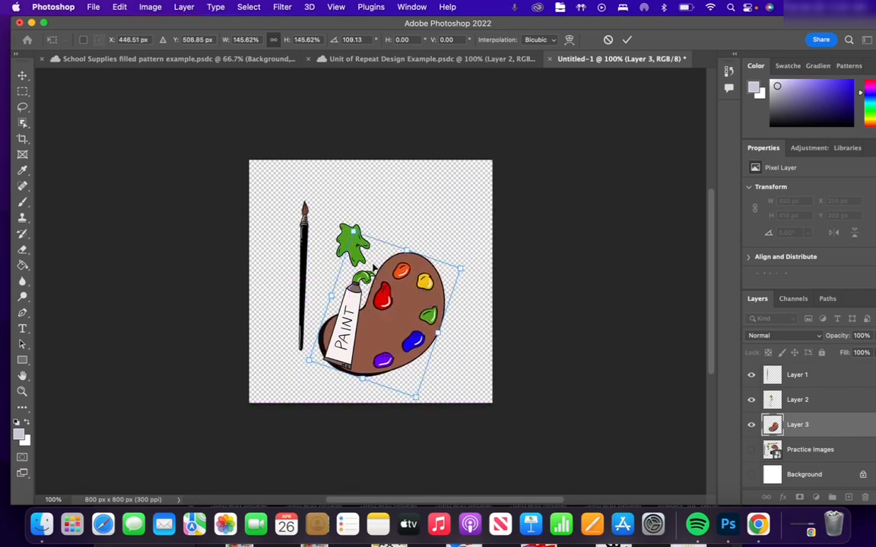
pyautogui.press('Return')
# Move the paint tube and splat layer above the palette and rotate it about 64°
pyautogui.moveTo(342, 250); pyautogui.dragTo(346, 225)
pyautogui.press('super+t')
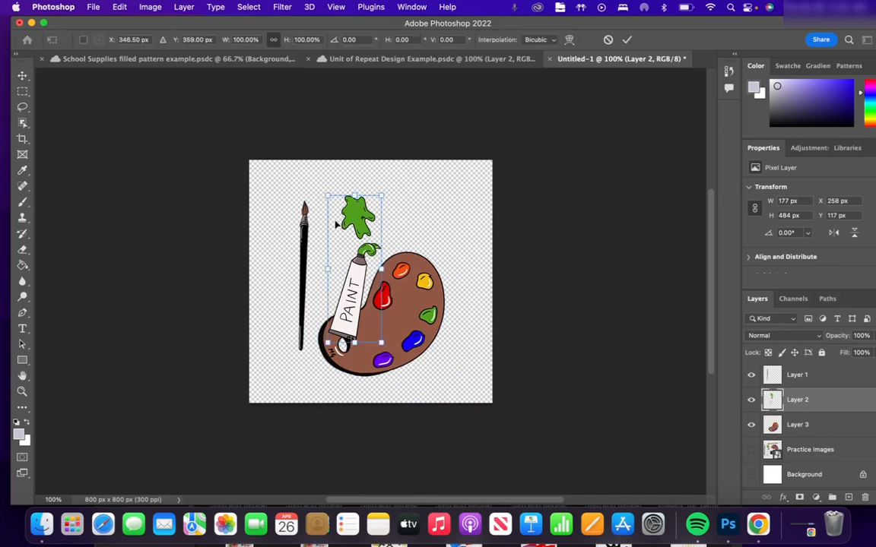
pyautogui.moveTo(313, 176); pyautogui.dragTo(355, 204)
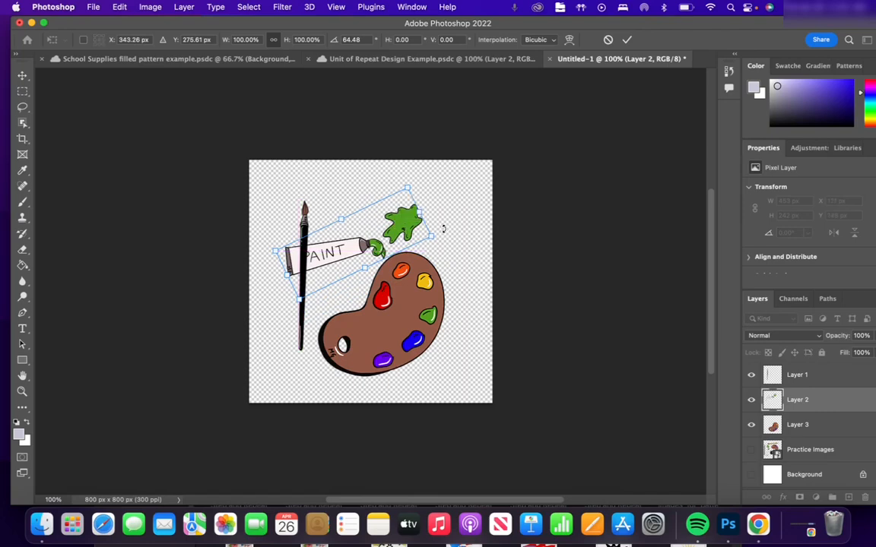
pyautogui.press('Return')
# Rotate the paintbrush about 128° and lay it diagonally across the palette with its tip on the purple paint
pyautogui.click(312, 248)
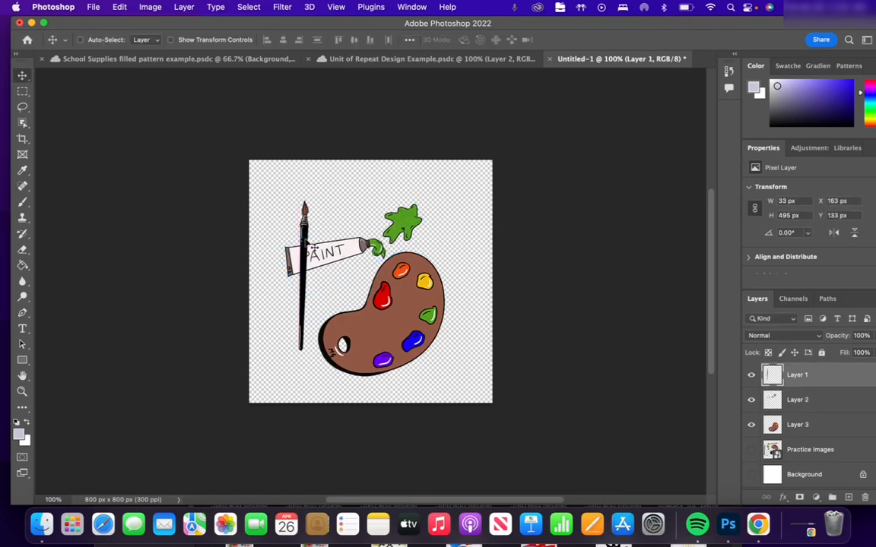
pyautogui.press('super+t')
pyautogui.moveTo(313, 187)
pyautogui.mouseDown()
pyautogui.moveTo(344, 205)
pyautogui.moveTo(387, 298)
pyautogui.moveTo(374, 318)
pyautogui.mouseUp()
pyautogui.moveTo(277, 254)
pyautogui.mouseDown()
pyautogui.moveTo(307, 258)
pyautogui.moveTo(316, 273)
pyautogui.moveTo(299, 296)
pyautogui.mouseUp()
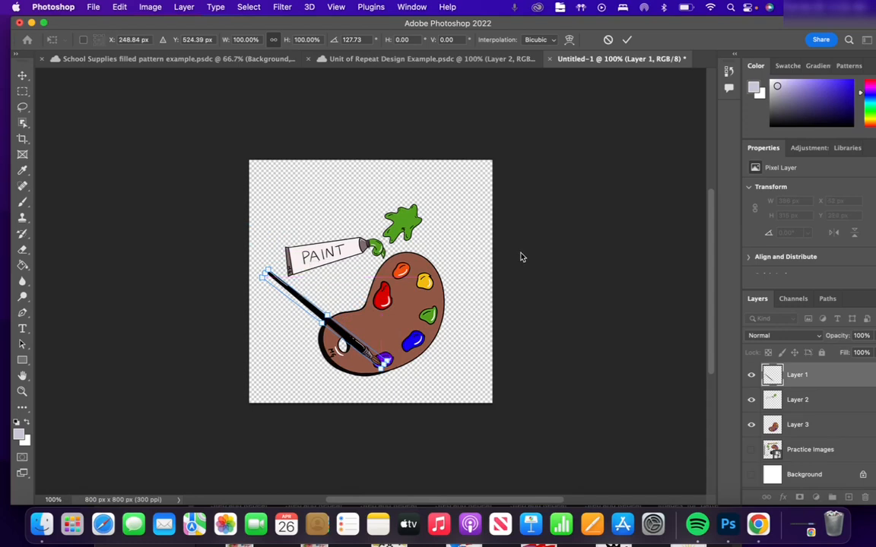
pyautogui.press('Return')
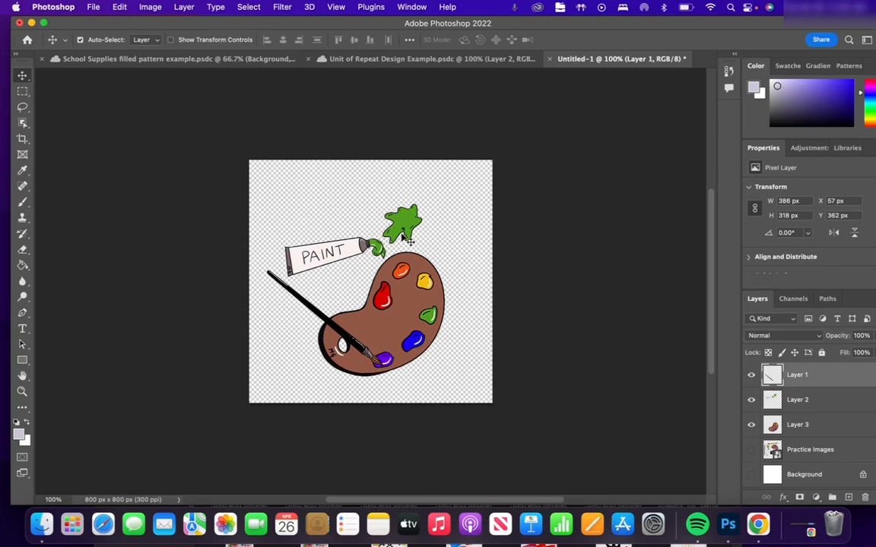
# Merge the paintbrush, paint tube and palette layers into a single layer
pyautogui.keyDown('shift'); pyautogui.click(833, 407); pyautogui.keyUp('shift')
pyautogui.keyDown('shift'); pyautogui.click(841, 434); pyautogui.keyUp('shift')
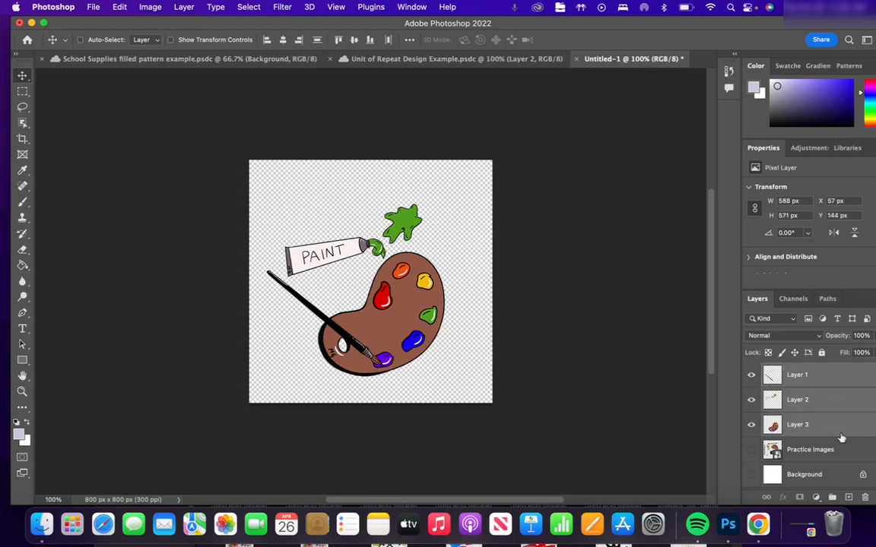
pyautogui.rightClick(816, 405)
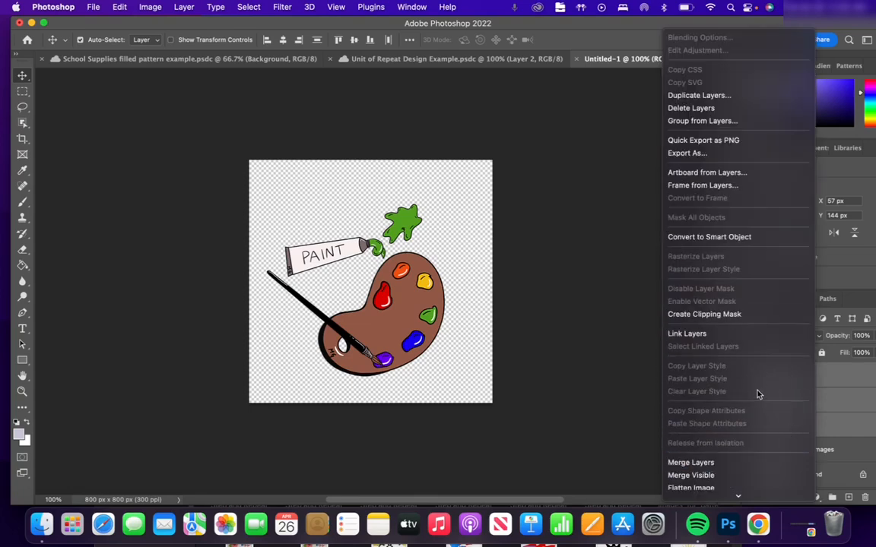
pyautogui.click(732, 463)
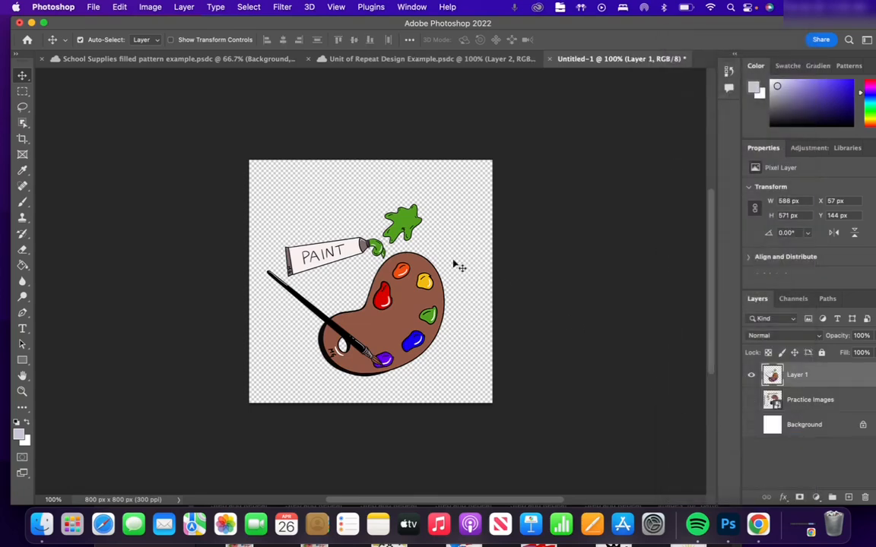
# Apply the Offset filter to the merged artwork, +400 pixels right and +400 pixels down, with undefined areas set to Wrap Around
pyautogui.click(282, 8)
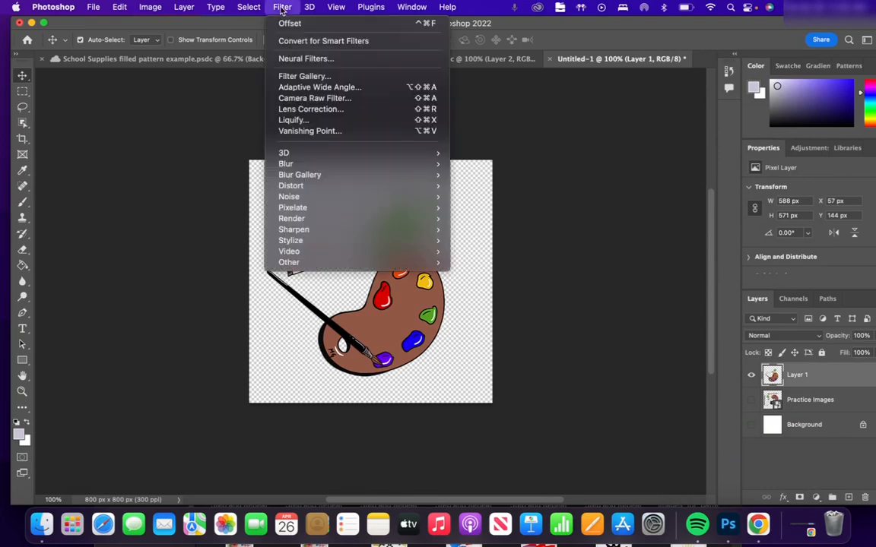
pyautogui.moveTo(290, 266)
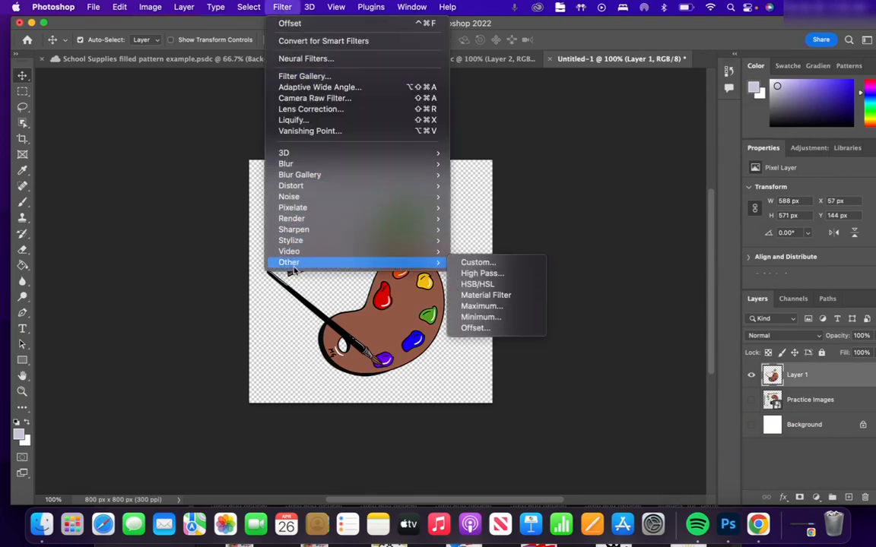
pyautogui.click(479, 328)
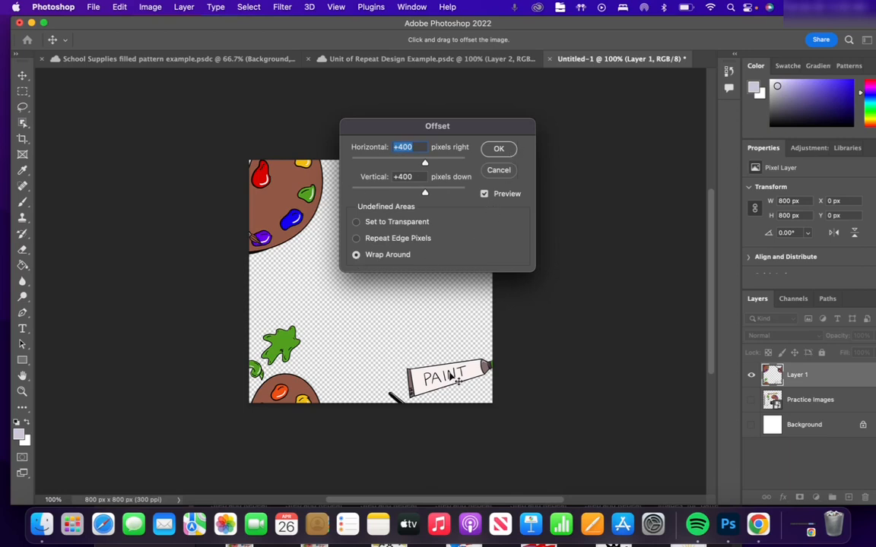
pyautogui.click(499, 150)
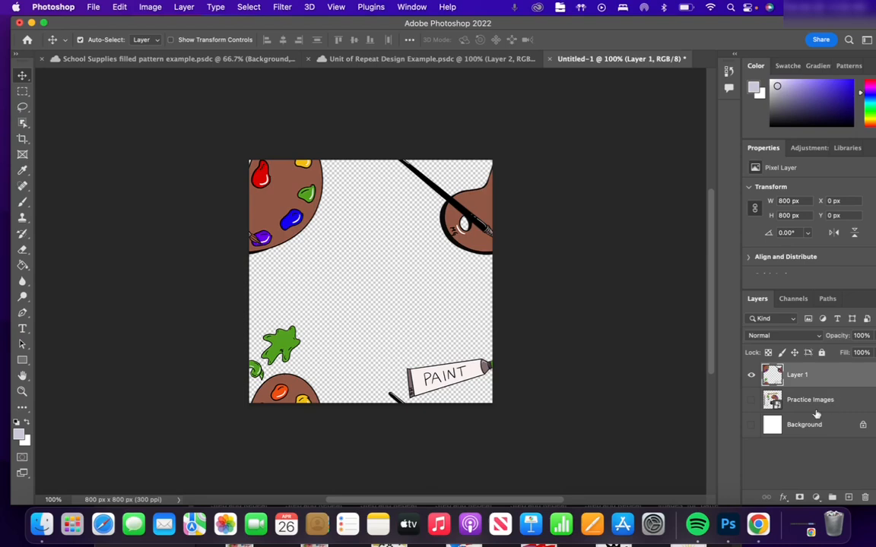
# With Layer 1 hidden and Practice Images shown, lasso the camera from Practice Images and copy it to its own layer
pyautogui.click(752, 375)
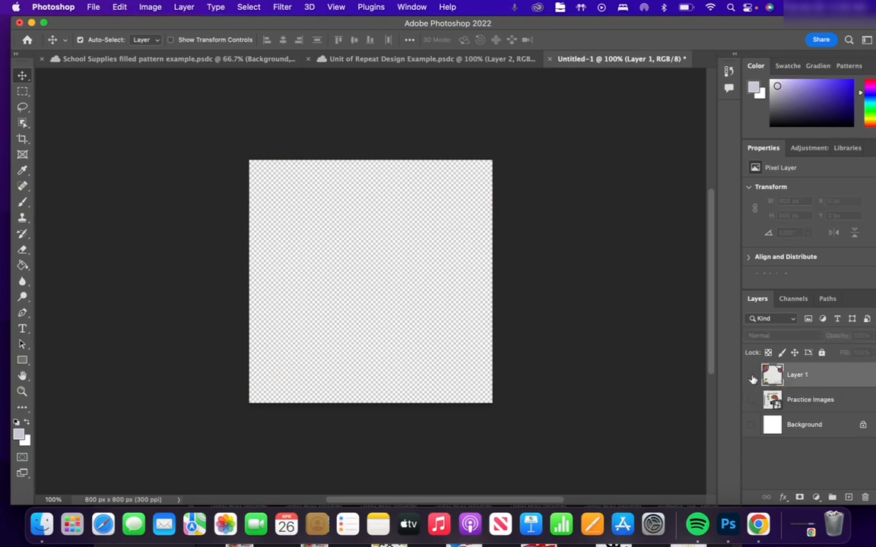
pyautogui.click(752, 400)
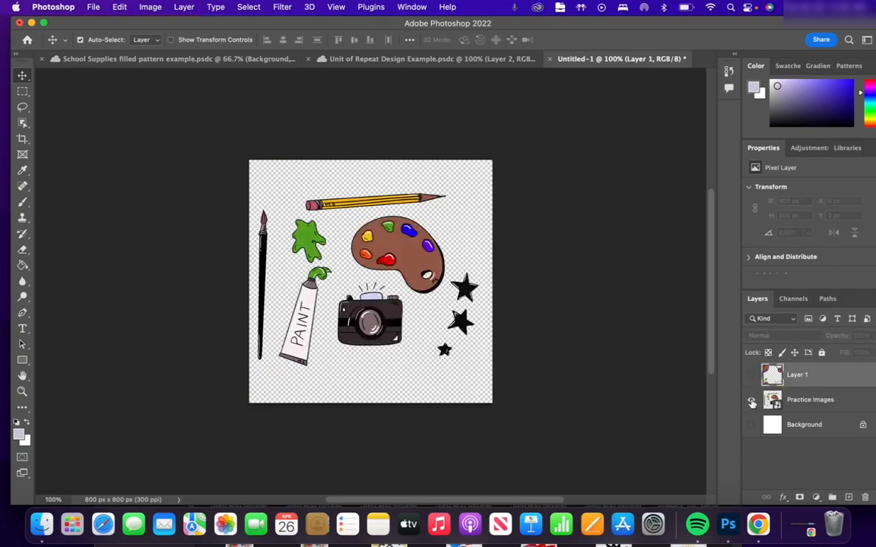
pyautogui.click(832, 407)
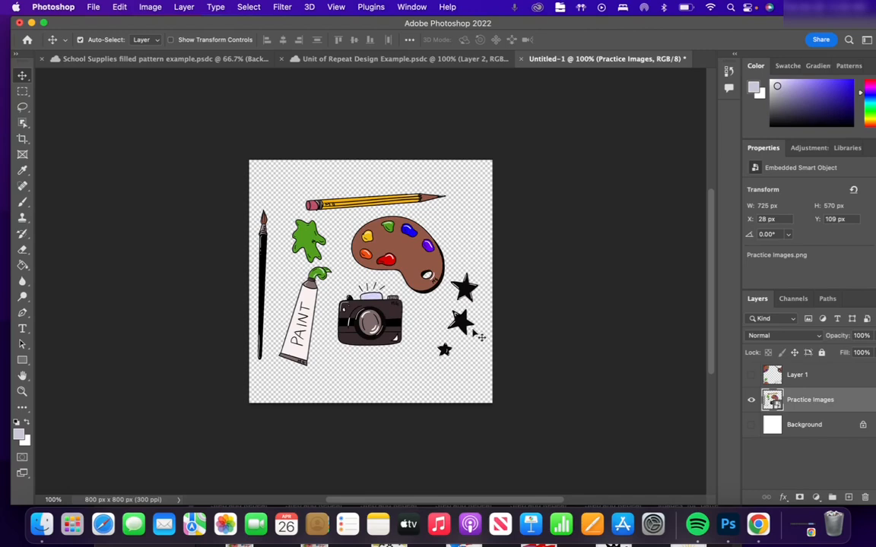
pyautogui.click(23, 106)
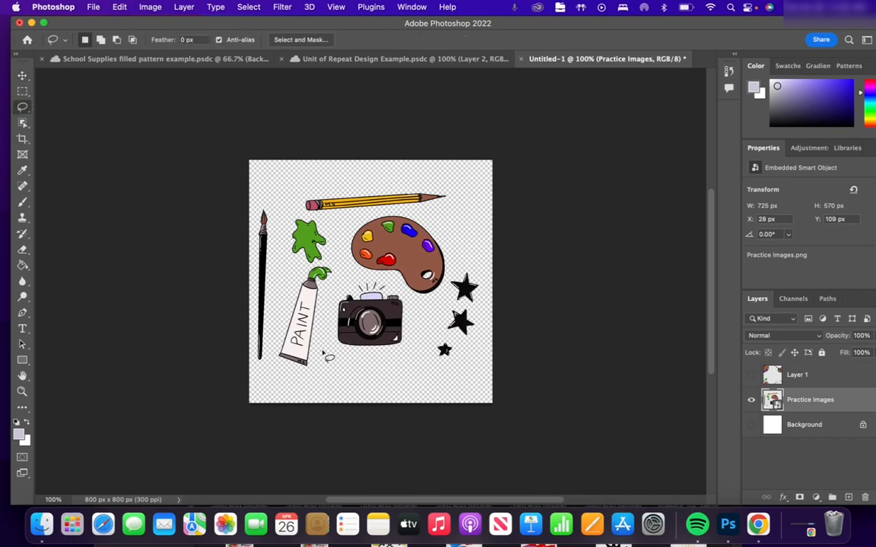
pyautogui.moveTo(322, 354)
pyautogui.mouseDown()
pyautogui.moveTo(327, 294)
pyautogui.moveTo(336, 281)
pyautogui.moveTo(385, 276)
pyautogui.moveTo(406, 295)
pyautogui.moveTo(415, 351)
pyautogui.moveTo(325, 352)
pyautogui.mouseUp()
pyautogui.press('super+j')
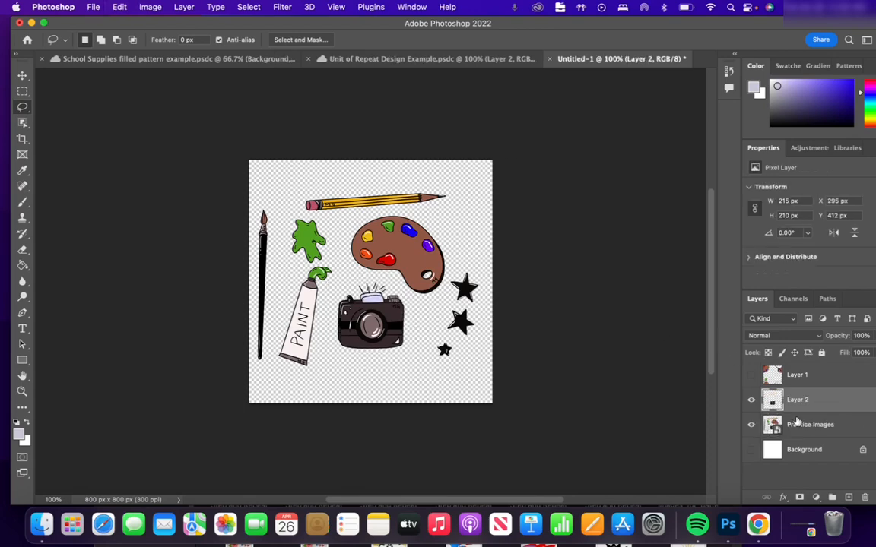
# Lasso the three black stars on the Practice Images layer and copy them to their own layer
pyautogui.click(830, 425)
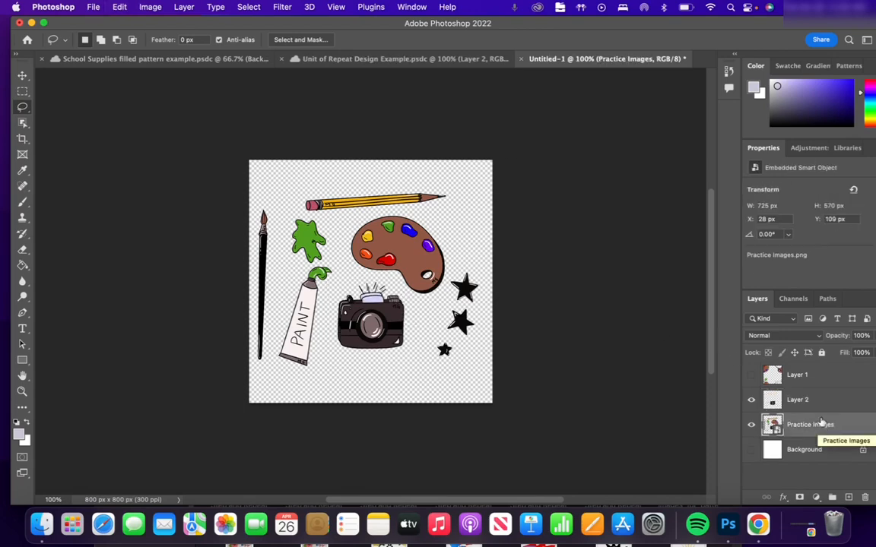
pyautogui.moveTo(466, 268)
pyautogui.mouseDown()
pyautogui.moveTo(453, 294)
pyautogui.moveTo(448, 278)
pyautogui.moveTo(428, 363)
pyautogui.moveTo(459, 368)
pyautogui.moveTo(485, 318)
pyautogui.moveTo(466, 268)
pyautogui.mouseUp()
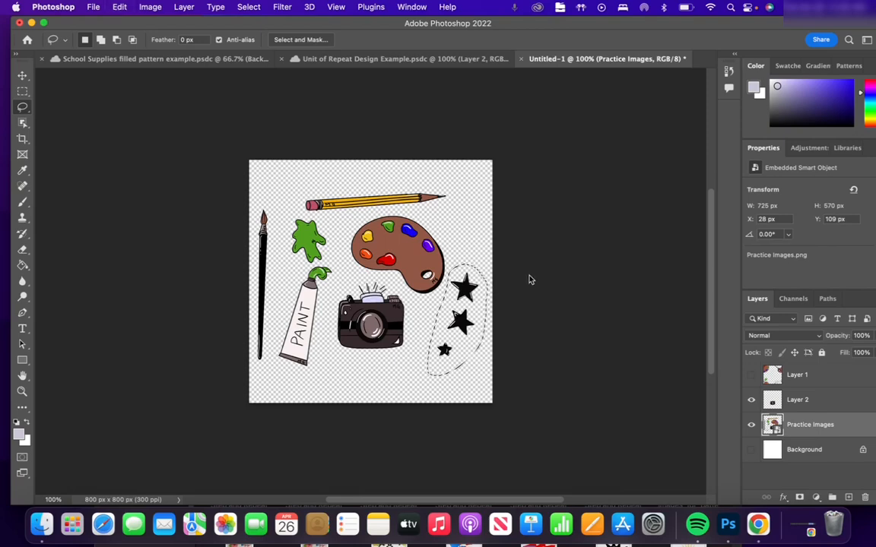
pyautogui.press('super+j')
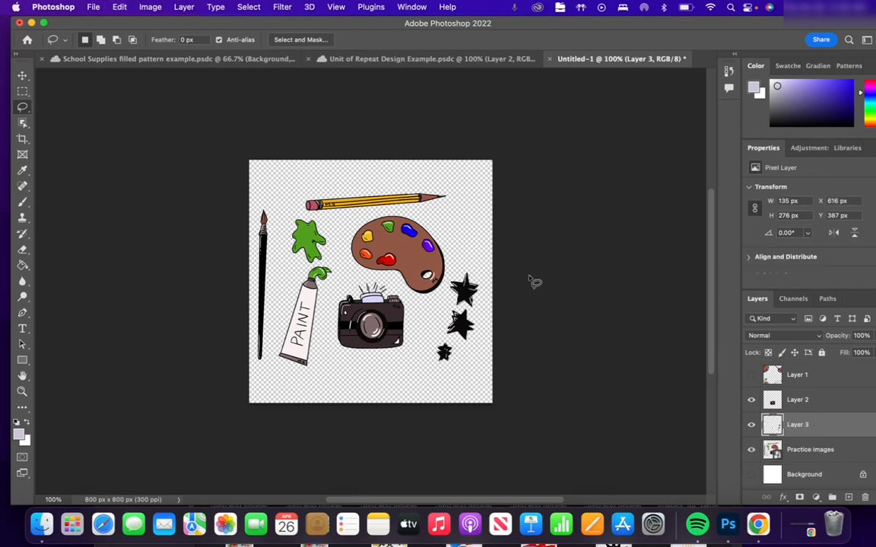
# Lasso the pencil on the Practice Images layer, then copy and paste it as its own layer
pyautogui.click(808, 451)
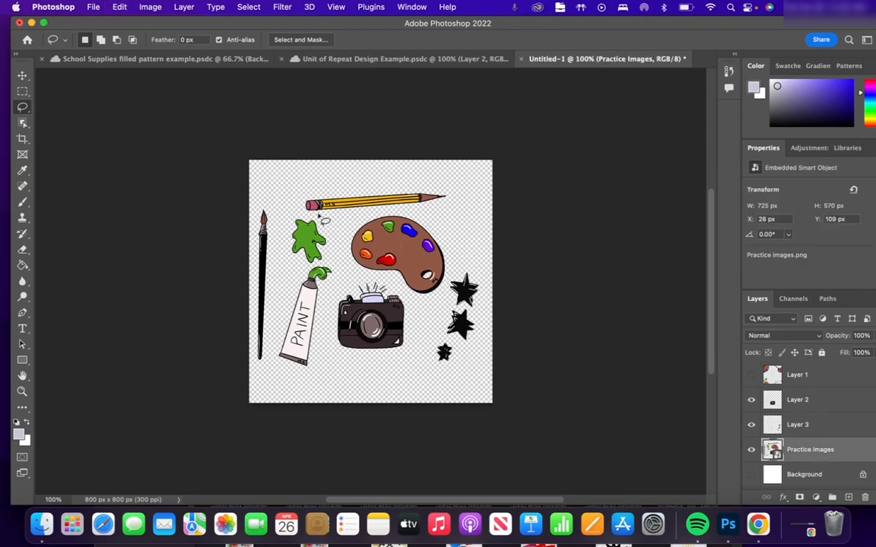
pyautogui.moveTo(302, 215)
pyautogui.mouseDown()
pyautogui.moveTo(453, 206)
pyautogui.moveTo(446, 190)
pyautogui.moveTo(318, 196)
pyautogui.mouseUp()
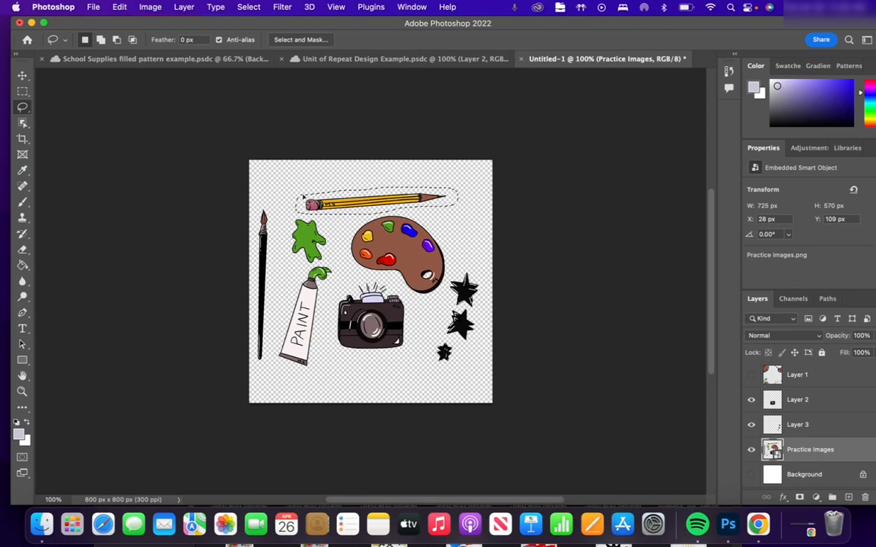
pyautogui.press('super+c')
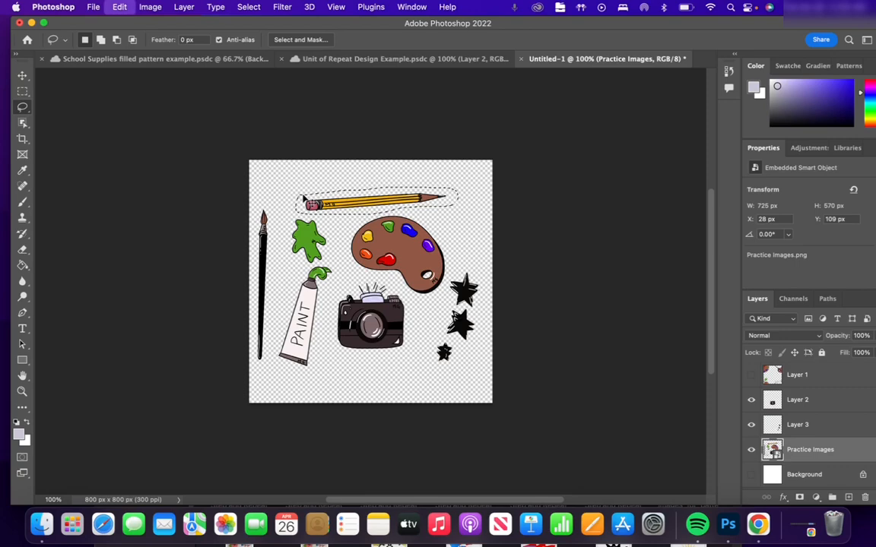
pyautogui.press('super+v')
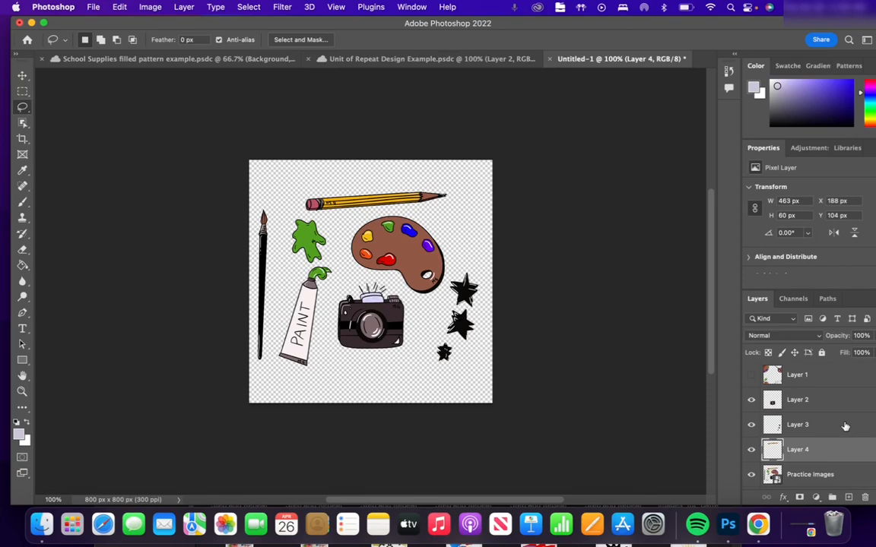
# With Practice Images hidden and Layer 1 shown, move the pencil, camera and stars into the empty middle of the canvas
pyautogui.click(751, 475)
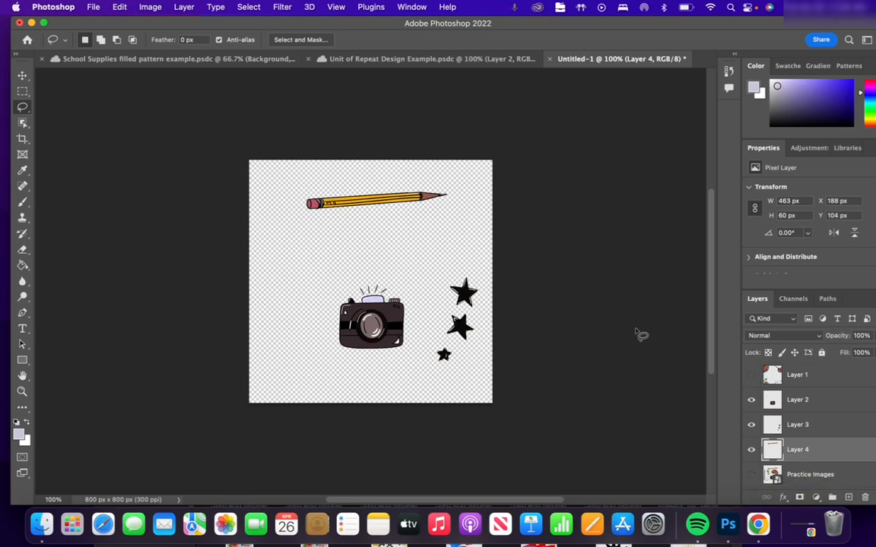
pyautogui.click(751, 377)
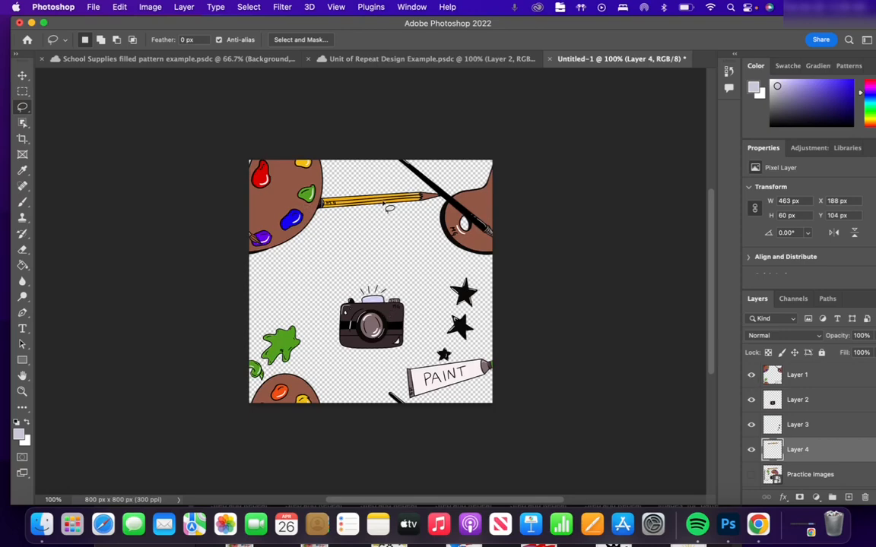
pyautogui.click(22, 75)
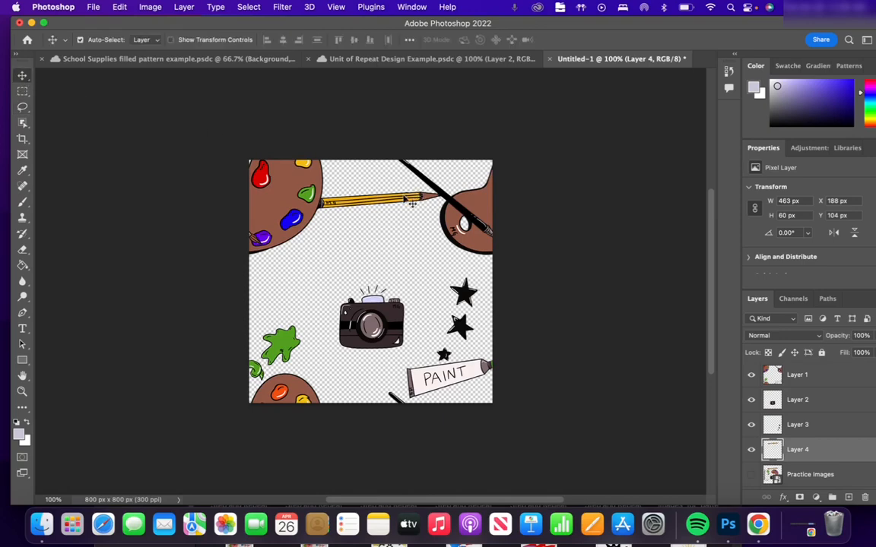
pyautogui.moveTo(411, 201); pyautogui.dragTo(400, 248)
pyautogui.moveTo(386, 321); pyautogui.dragTo(348, 302)
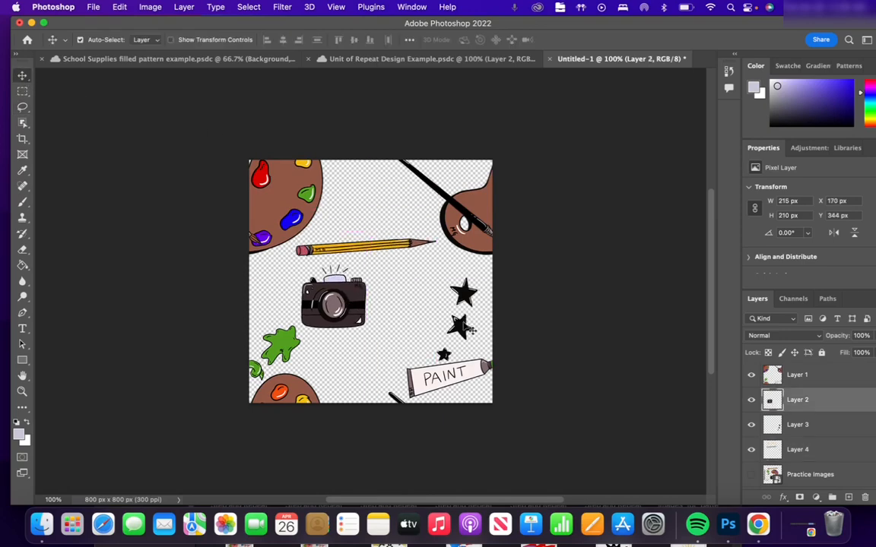
pyautogui.moveTo(465, 327); pyautogui.dragTo(434, 305)
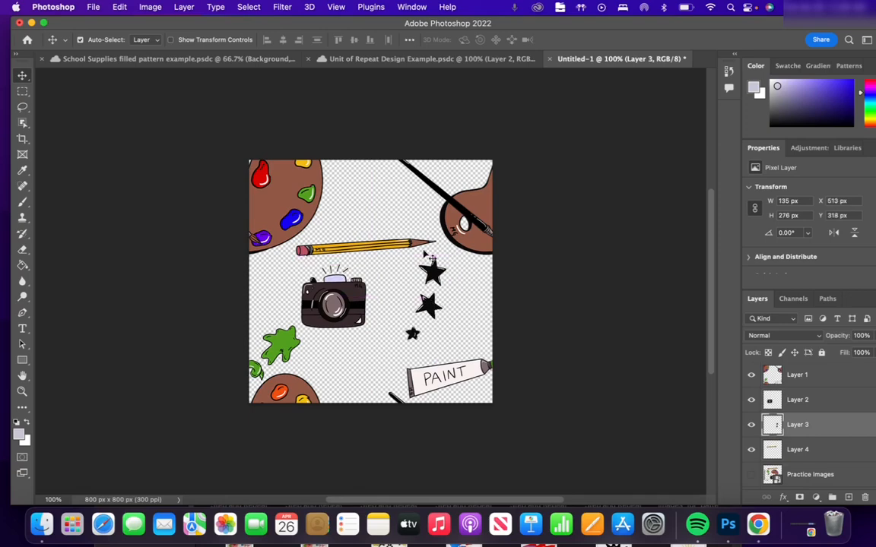
pyautogui.click(423, 211)
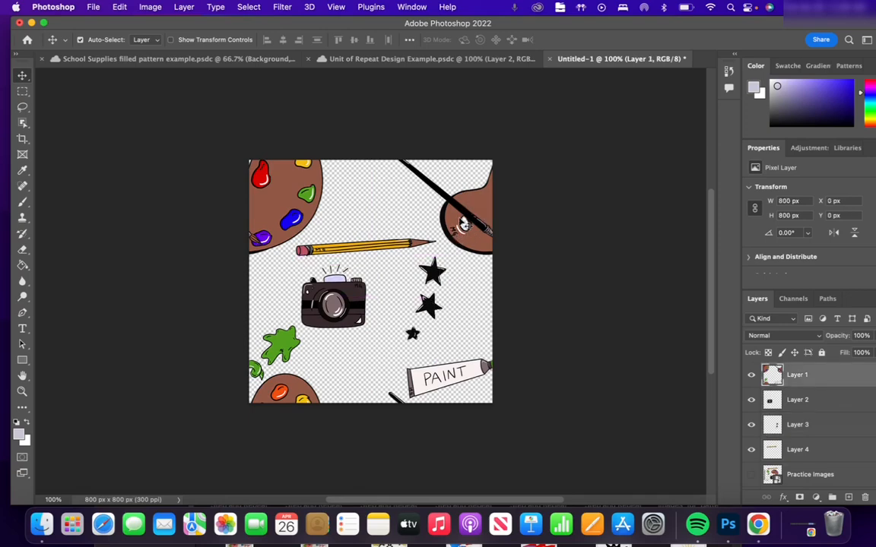
pyautogui.moveTo(465, 222)
pyautogui.mouseDown()
pyautogui.moveTo(460, 176)
pyautogui.moveTo(469, 216)
pyautogui.mouseUp()
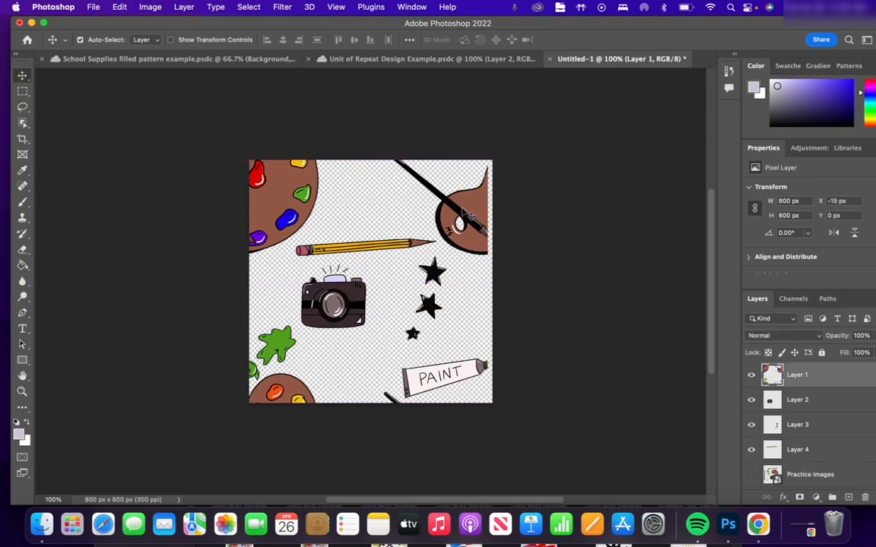
pyautogui.press('super+z')
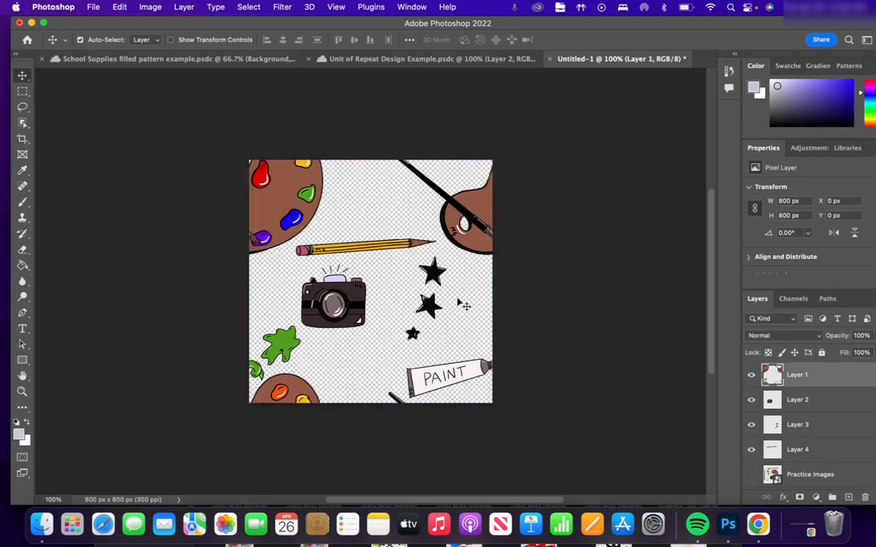
# Free-transform the camera: scale it to about 113%, rotate it about 32° and place it below the pencil, beside the green splat
pyautogui.click(352, 299)
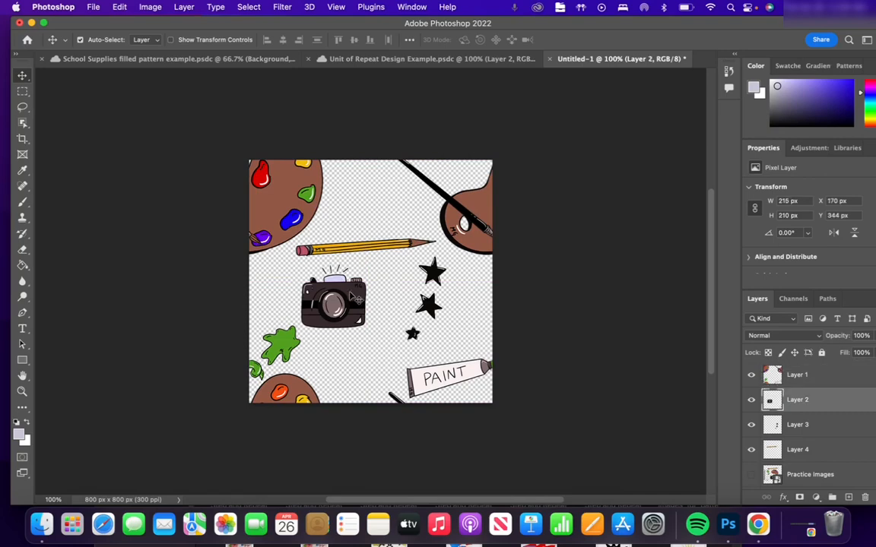
pyautogui.press('super+t')
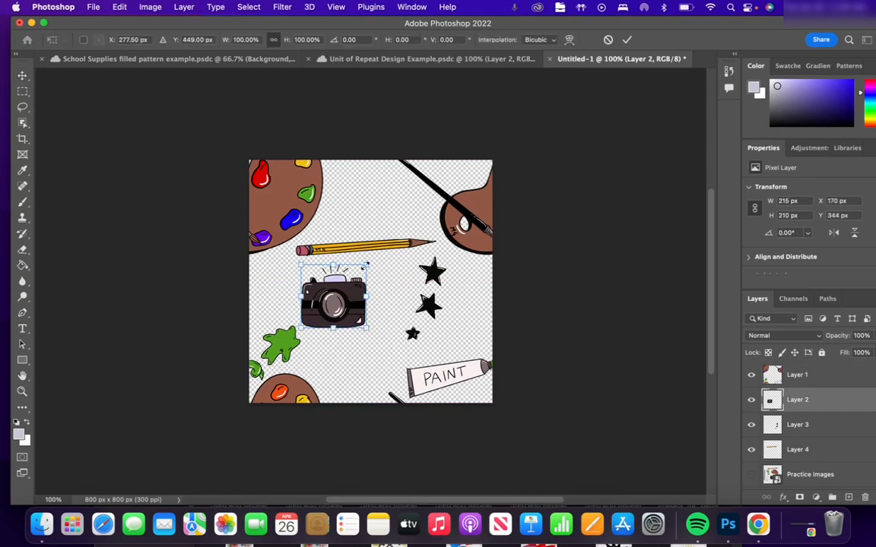
pyautogui.moveTo(366, 266); pyautogui.dragTo(397, 294)
pyautogui.moveTo(348, 315); pyautogui.dragTo(363, 343)
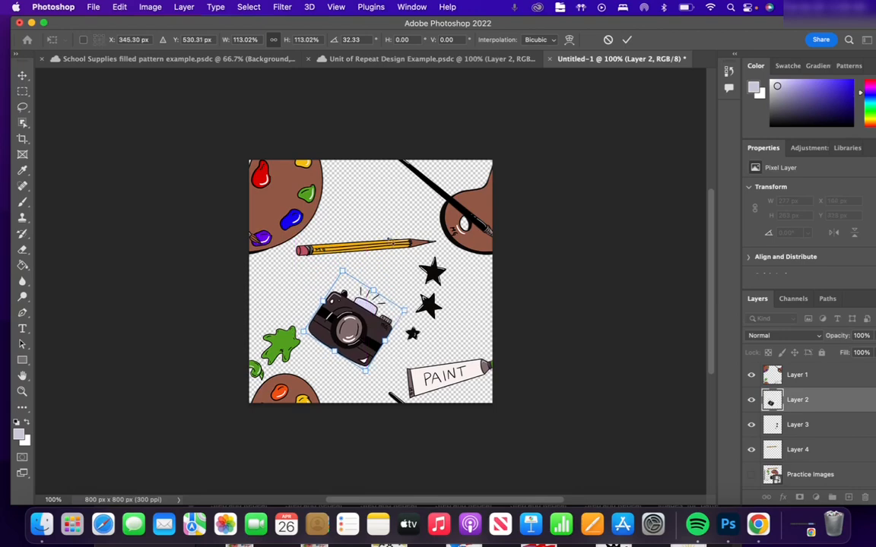
pyautogui.press('Return')
# Free-transform the pencil: scale it to about 128%, rotate it about -29° and lay it diagonally between the palette pieces and the camera
pyautogui.click(398, 248)
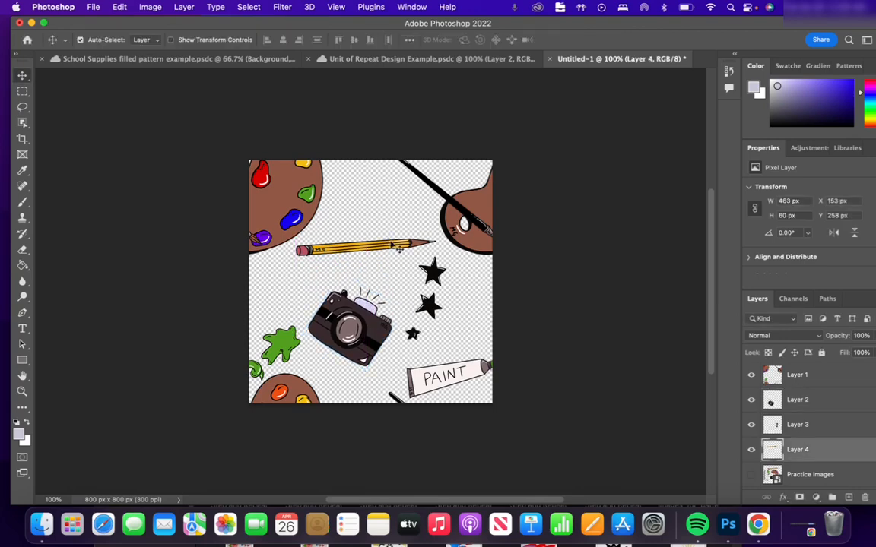
pyautogui.press('super+t')
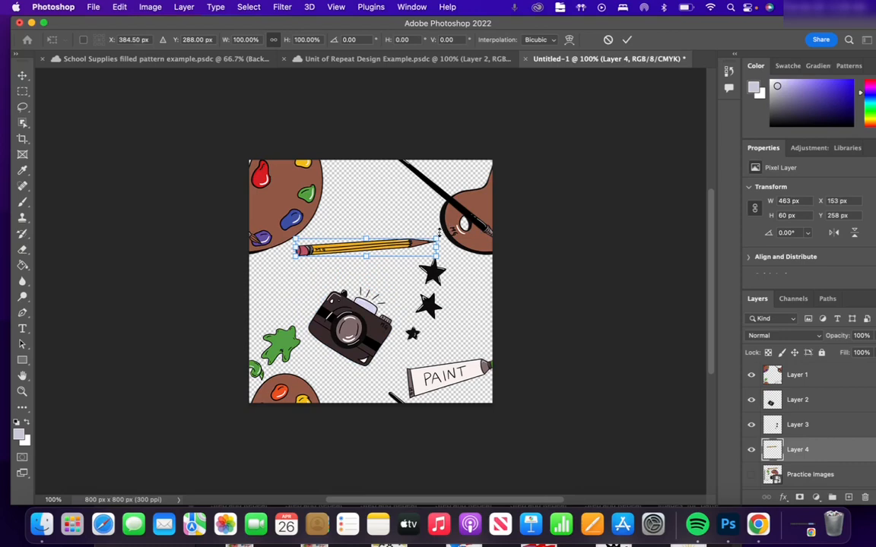
pyautogui.moveTo(288, 253)
pyautogui.mouseDown()
pyautogui.moveTo(294, 282)
pyautogui.moveTo(287, 276)
pyautogui.moveTo(263, 289)
pyautogui.mouseUp()
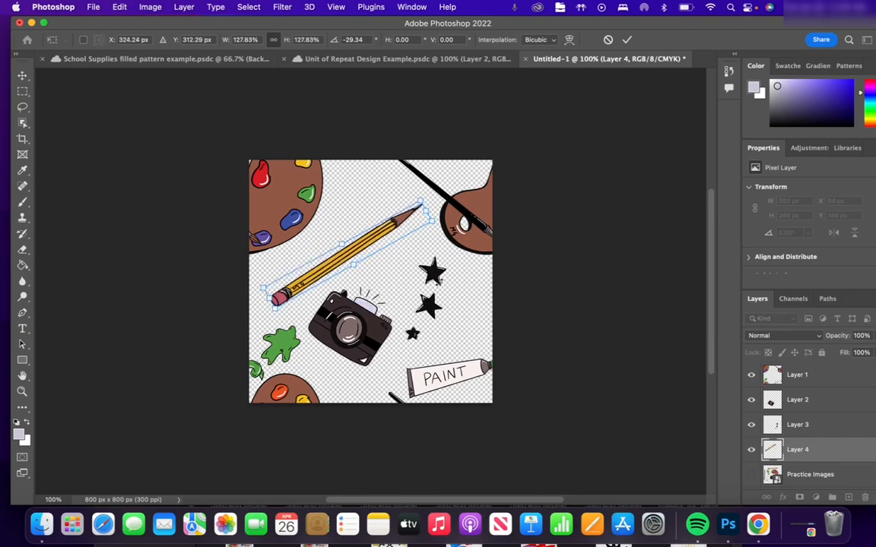
pyautogui.press('Return')
# Free-transform the three stars: scale them to about 134%, rotate them about -33° and place them between the camera and the palette piece with the brush
pyautogui.click(433, 279)
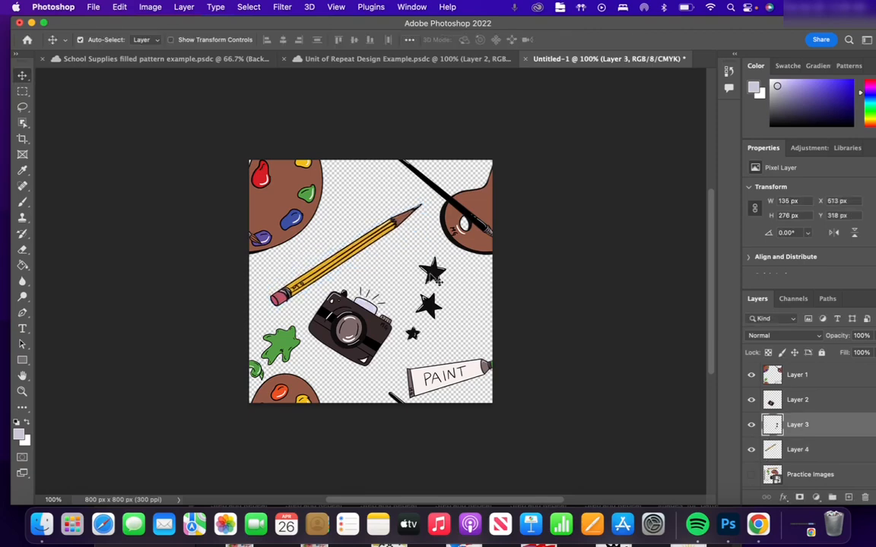
pyautogui.press('super+t')
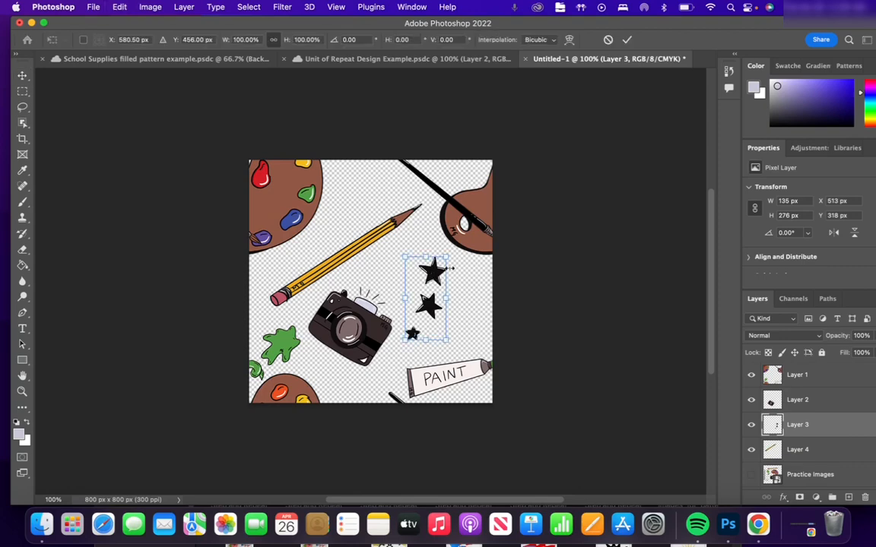
pyautogui.moveTo(454, 258); pyautogui.dragTo(416, 228)
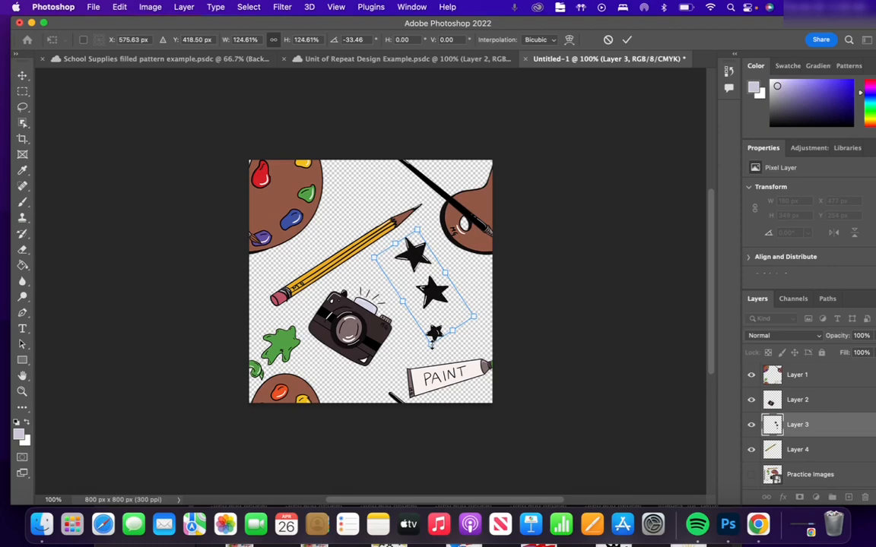
pyautogui.moveTo(431, 343); pyautogui.dragTo(437, 351)
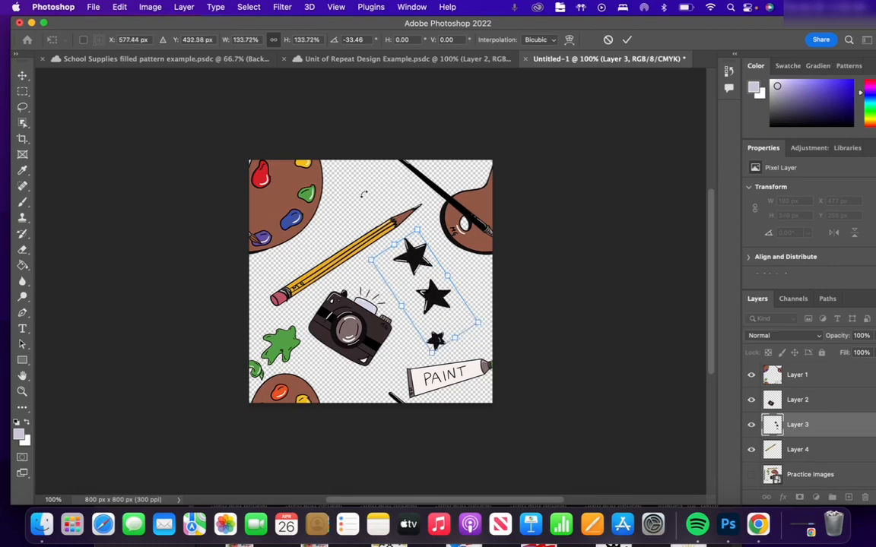
pyautogui.press('Return')
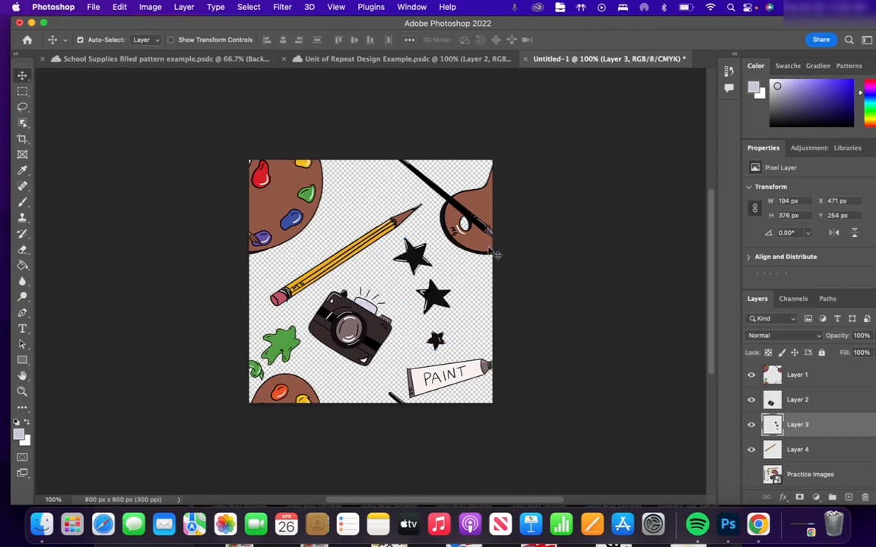
# Lasso the uppermost star on Layer 3, then copy and paste it as its own layer
pyautogui.click(23, 106)
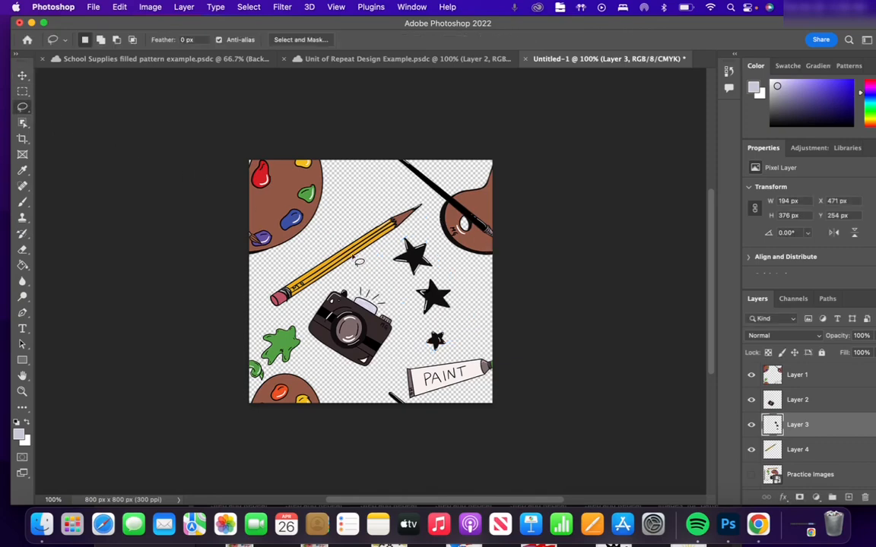
pyautogui.moveTo(392, 236)
pyautogui.mouseDown()
pyautogui.moveTo(391, 275)
pyautogui.moveTo(442, 276)
pyautogui.moveTo(444, 258)
pyautogui.moveTo(418, 233)
pyautogui.moveTo(402, 234)
pyautogui.moveTo(392, 250)
pyautogui.moveTo(392, 272)
pyautogui.moveTo(407, 281)
pyautogui.moveTo(436, 271)
pyautogui.moveTo(417, 231)
pyautogui.mouseUp()
pyautogui.click(380, 287)
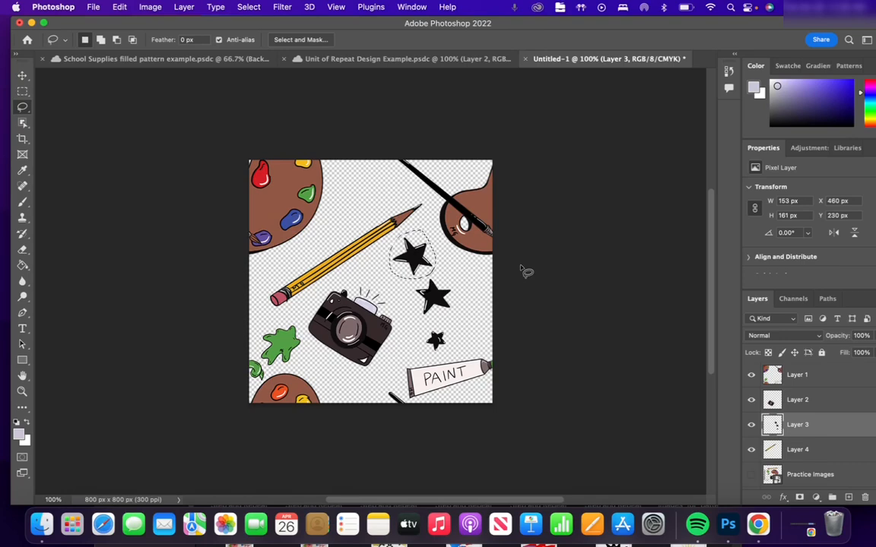
pyautogui.press('super+c')
pyautogui.press('super+v')
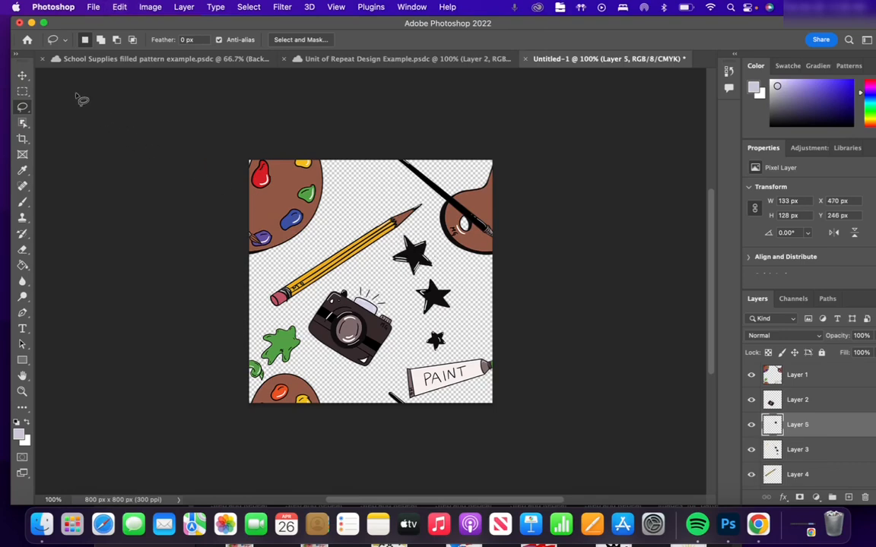
# Move the copied star into the gap above the pencil beside the large palette and rotate it about 77°
pyautogui.click(22, 74)
pyautogui.moveTo(419, 256)
pyautogui.mouseDown()
pyautogui.moveTo(358, 198)
pyautogui.moveTo(362, 206)
pyautogui.moveTo(397, 191)
pyautogui.moveTo(407, 217)
pyautogui.mouseUp()
pyautogui.press('super+t')
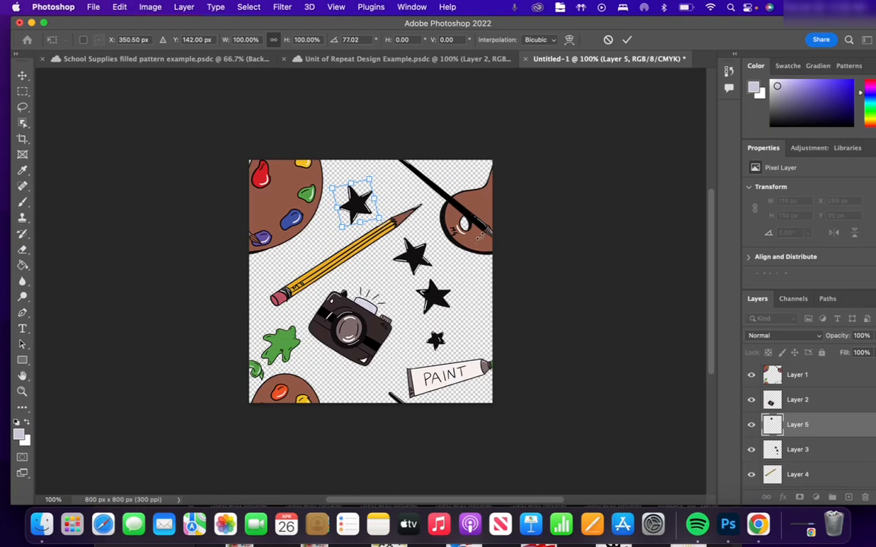
pyautogui.press('Return')
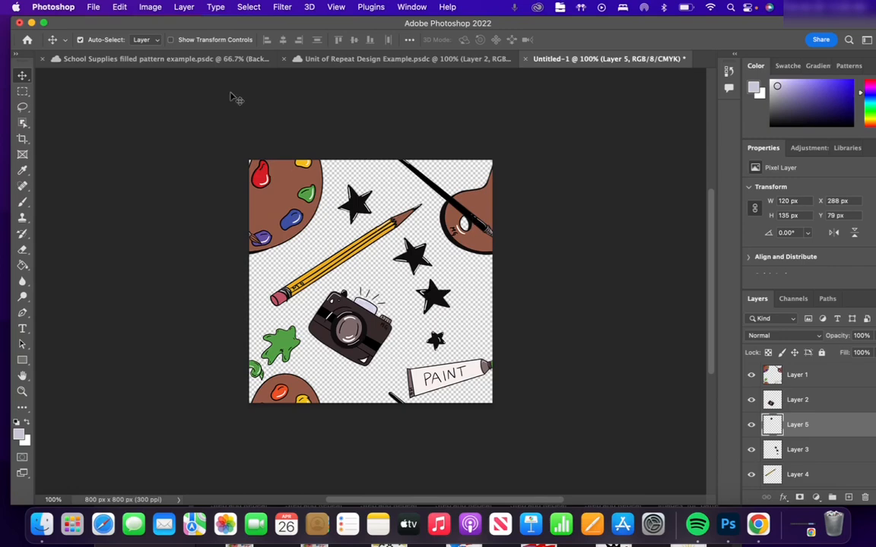
# Define the finished unit of repeat as a pattern named Art Supply Pattern
pyautogui.click(120, 8)
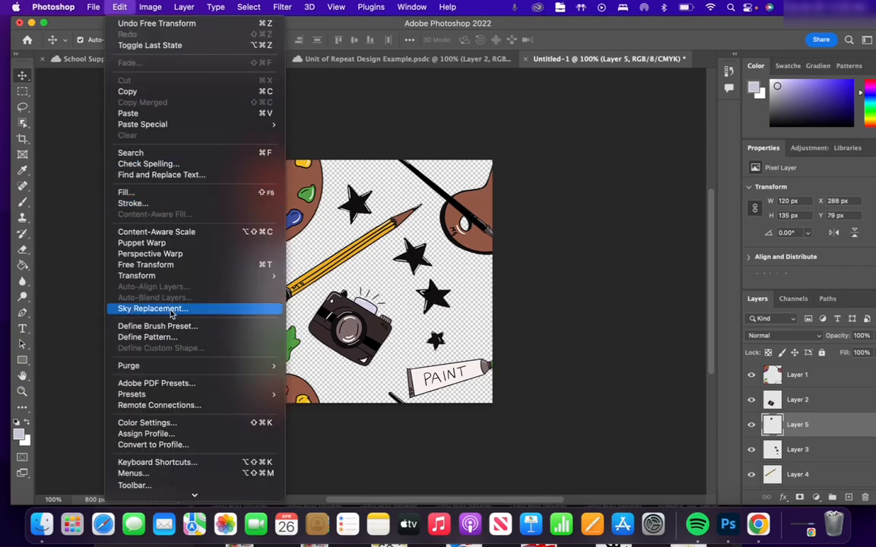
pyautogui.click(173, 337)
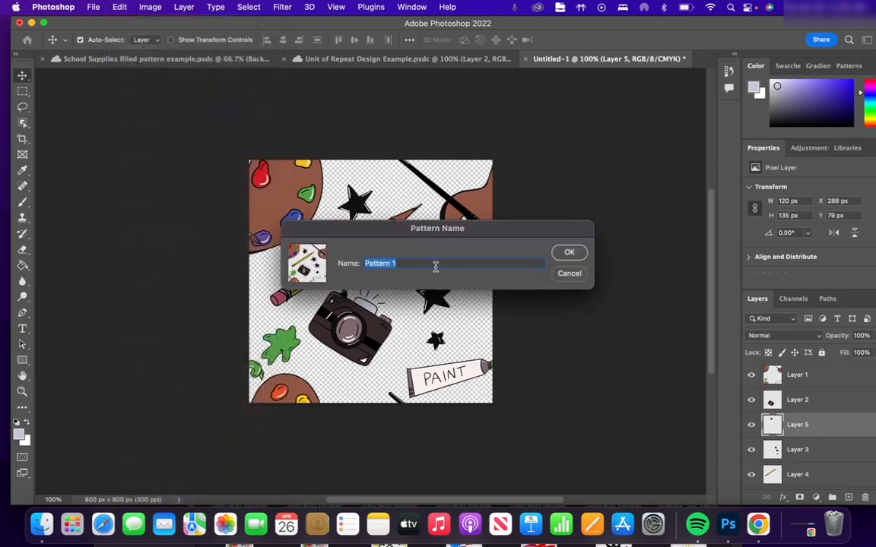
pyautogui.write('Art Supply Pattern')
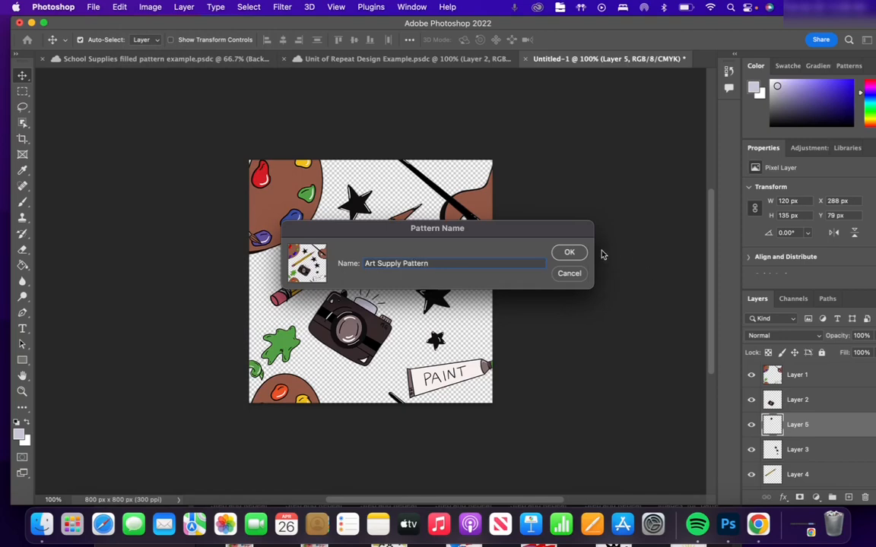
pyautogui.click(569, 252)
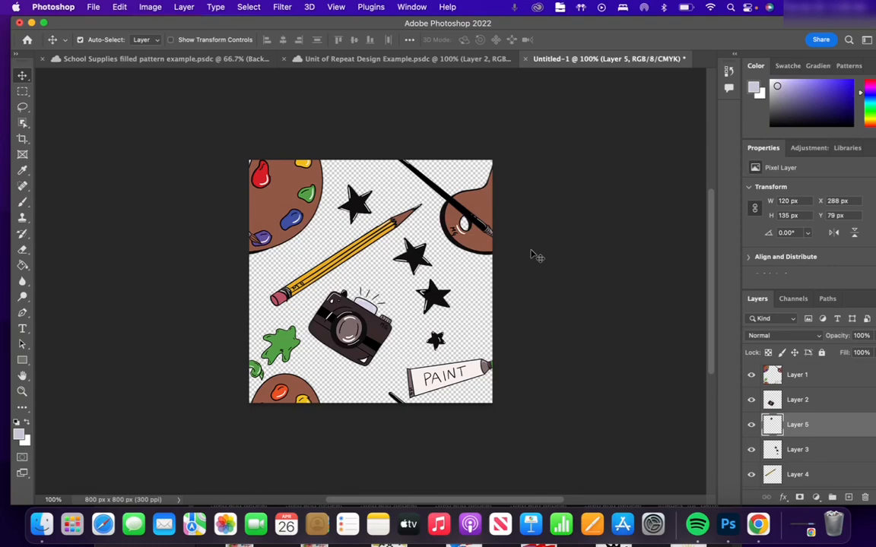
# Create a 2400 x 3200 px document at 300 ppi with a white background, and add an empty layer to it
pyautogui.click(91, 7)
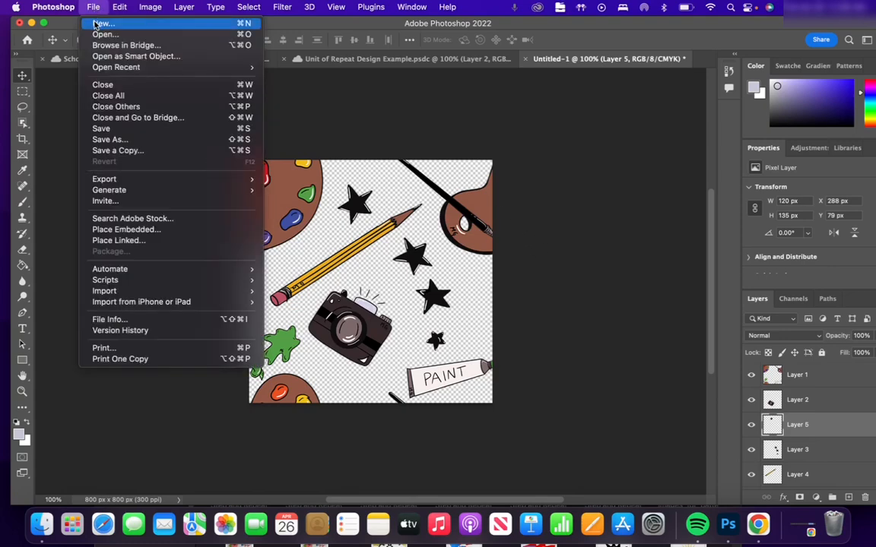
pyautogui.click(95, 25)
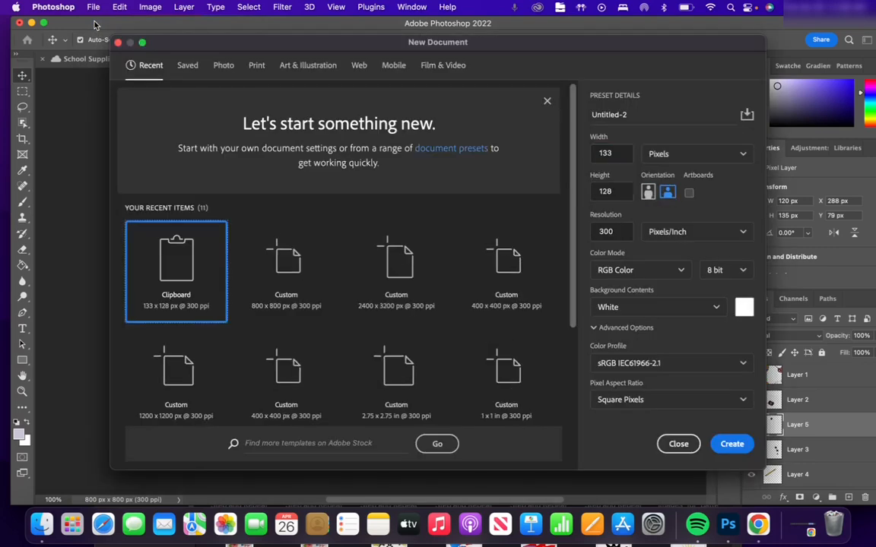
pyautogui.click(405, 281)
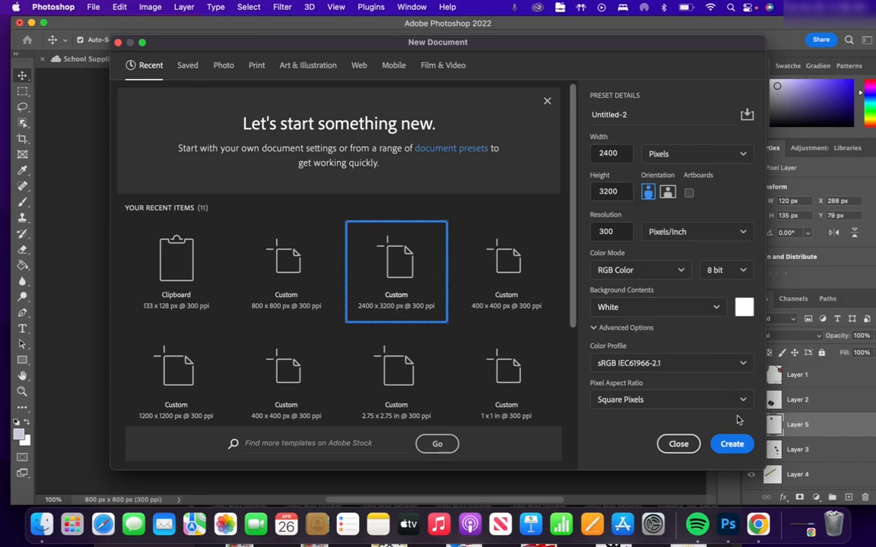
pyautogui.click(729, 445)
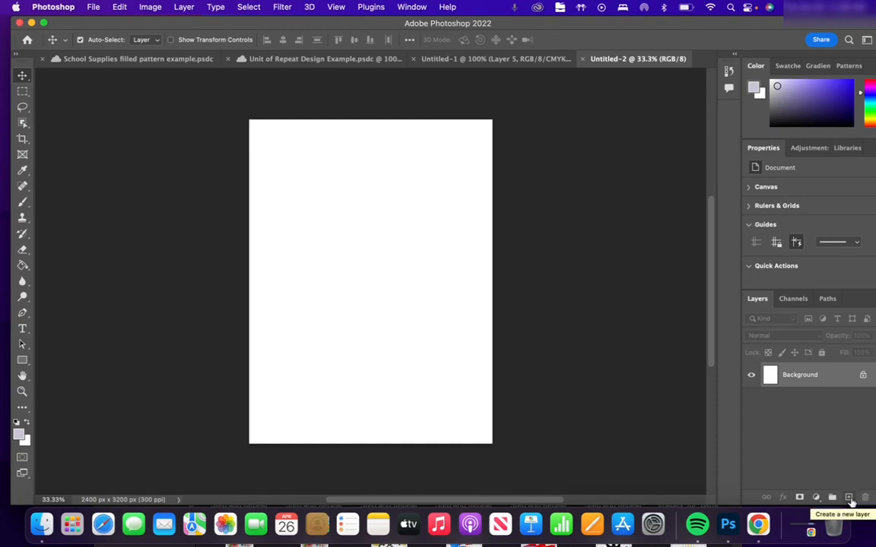
pyautogui.click(849, 498)
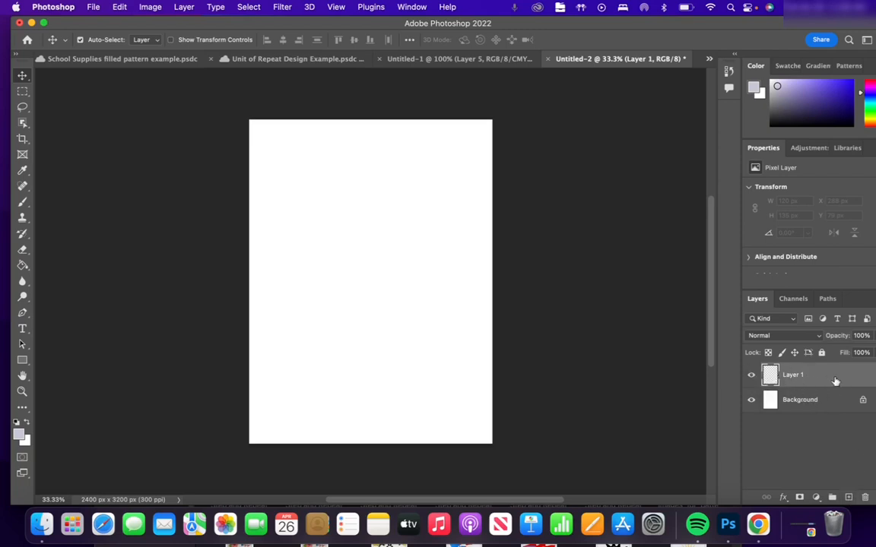
pyautogui.click(111, 8)
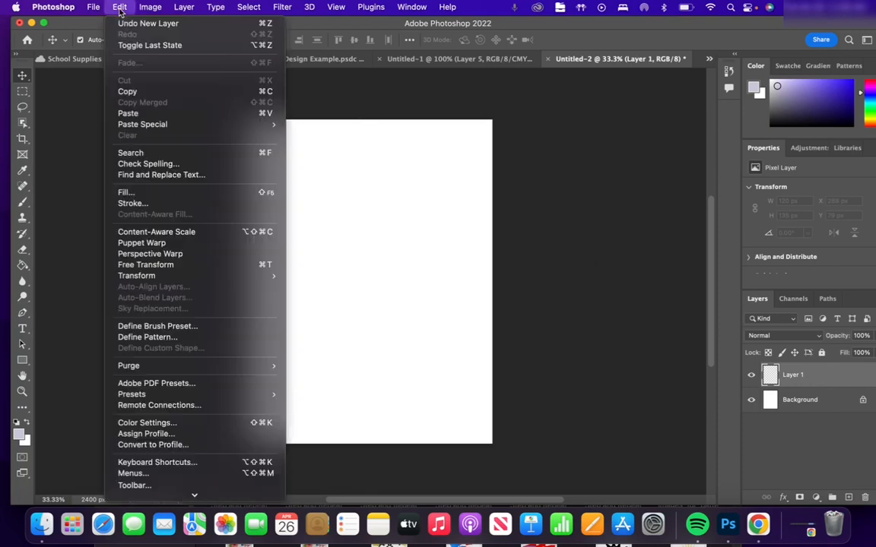
pyautogui.click(145, 193)
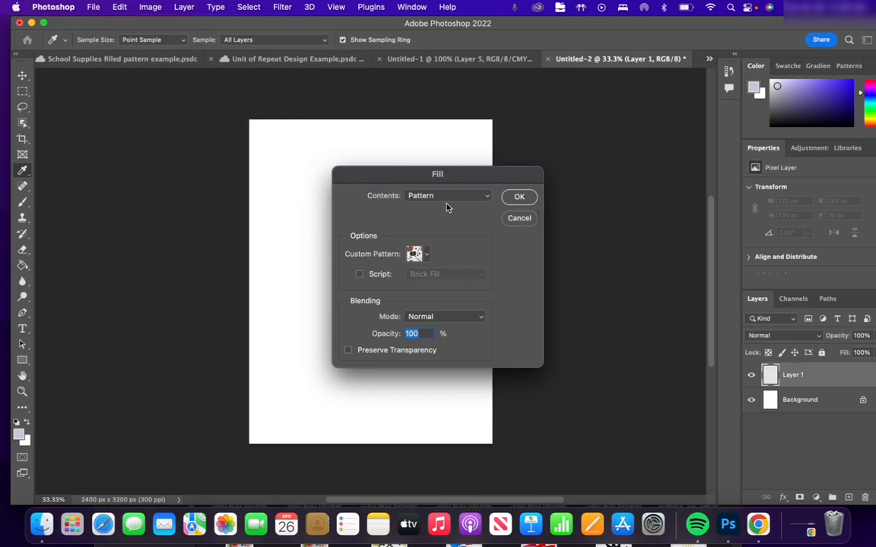
pyautogui.click(521, 219)
pyautogui.press('v')
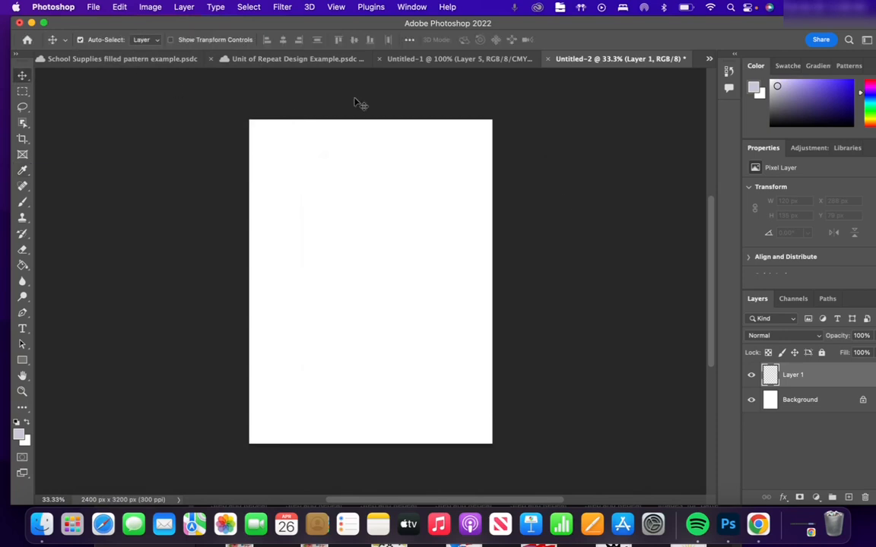
# Fill the empty Layer 1 with the newly defined art supply pattern, using Normal mode at 100% opacity
pyautogui.click(118, 8)
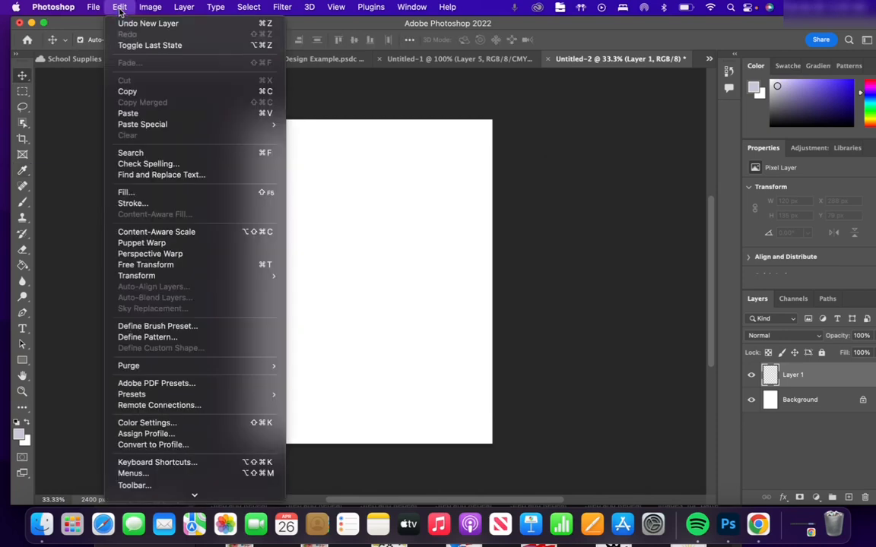
pyautogui.click(143, 193)
pyautogui.click(468, 199)
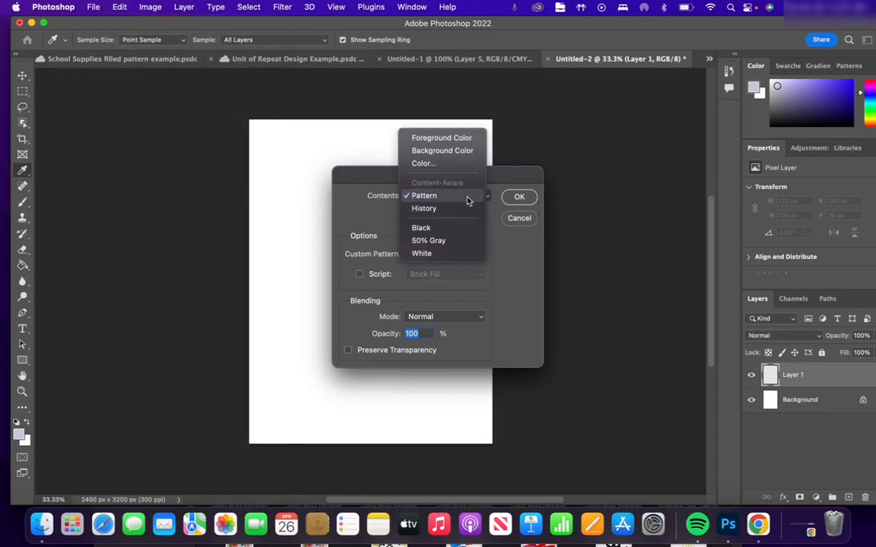
pyautogui.click(468, 199)
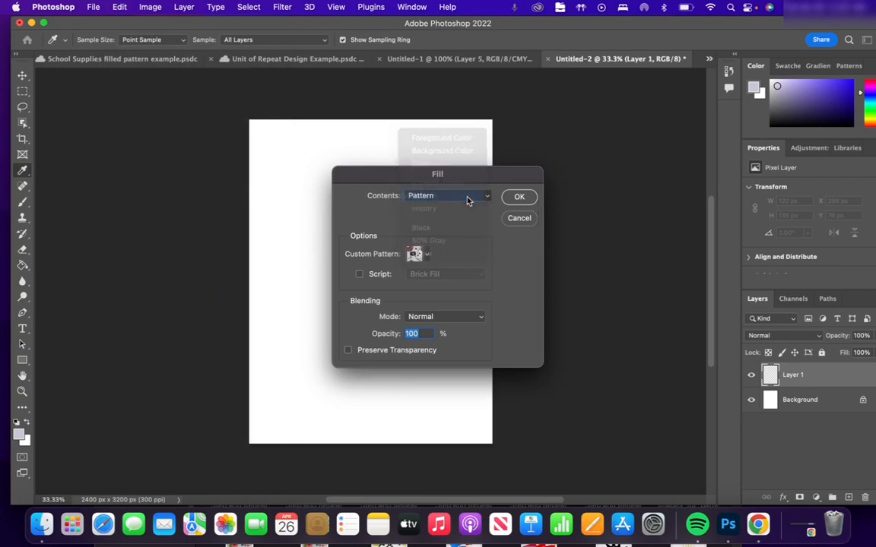
pyautogui.click(422, 254)
pyautogui.click(413, 353)
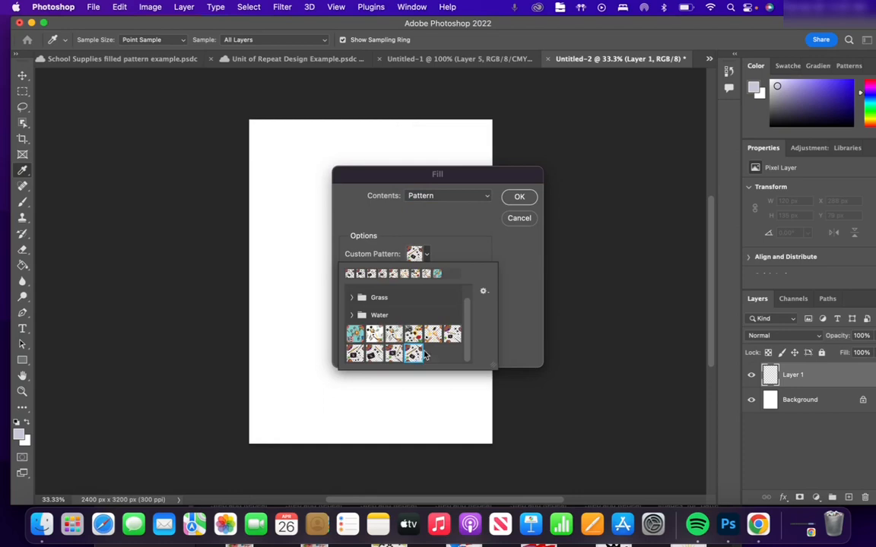
pyautogui.click(511, 202)
pyautogui.click(513, 198)
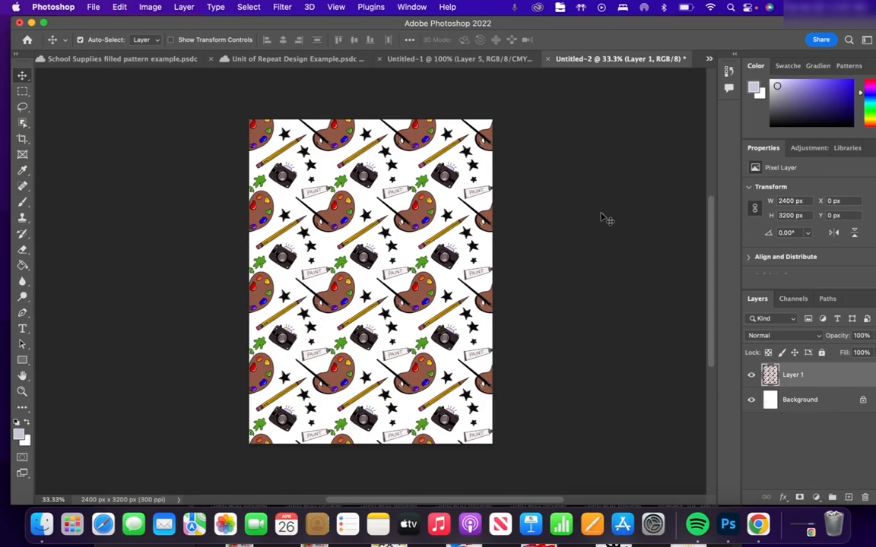
# Fill the Background layer behind the pattern with a light turquoise blue using the Paint Bucket
pyautogui.click(827, 408)
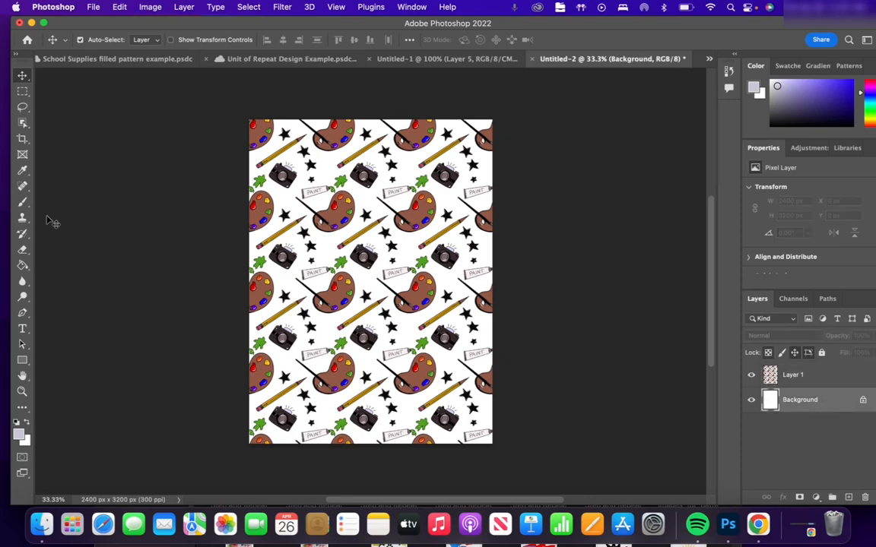
pyautogui.click(21, 267)
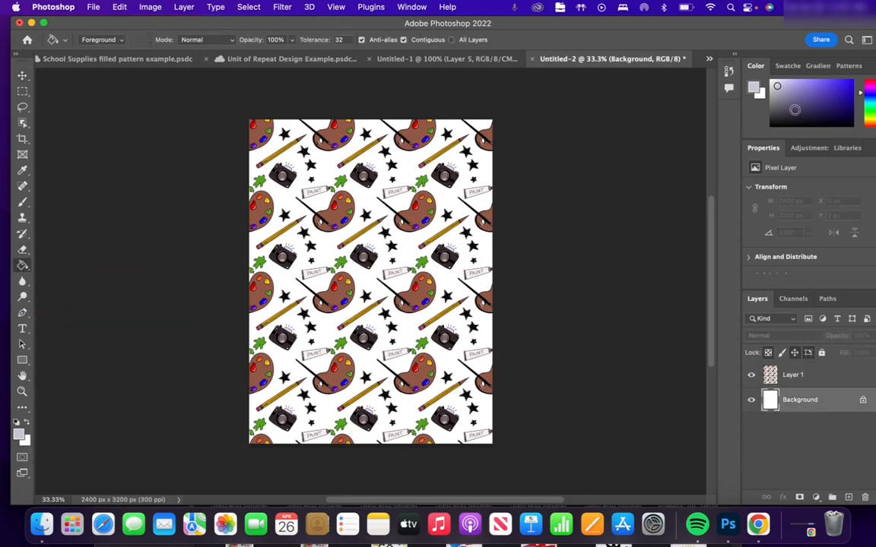
pyautogui.click(810, 93)
pyautogui.moveTo(810, 93); pyautogui.dragTo(803, 86)
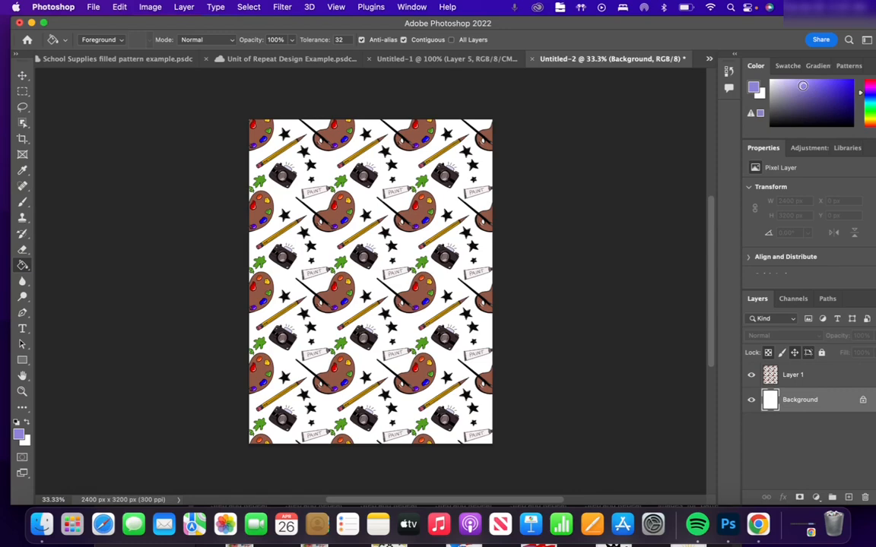
pyautogui.click(871, 105)
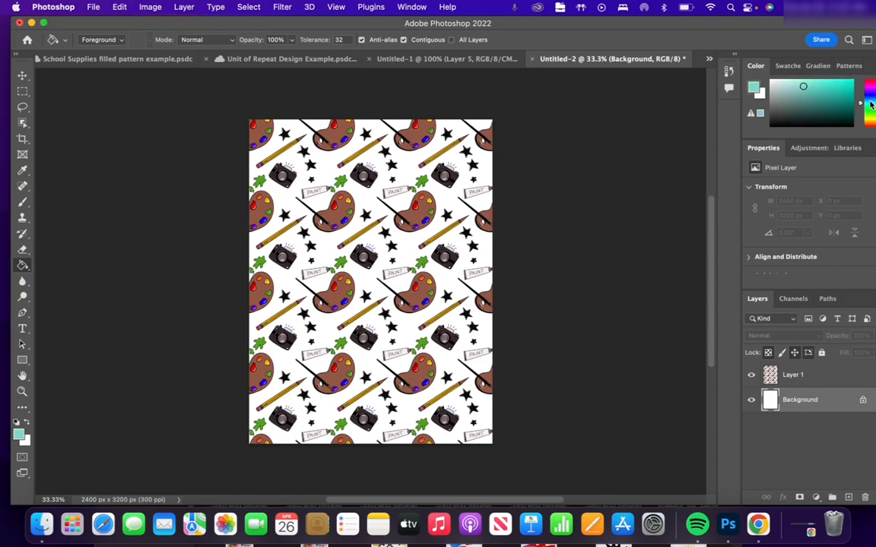
pyautogui.click(810, 84)
pyautogui.click(285, 148)
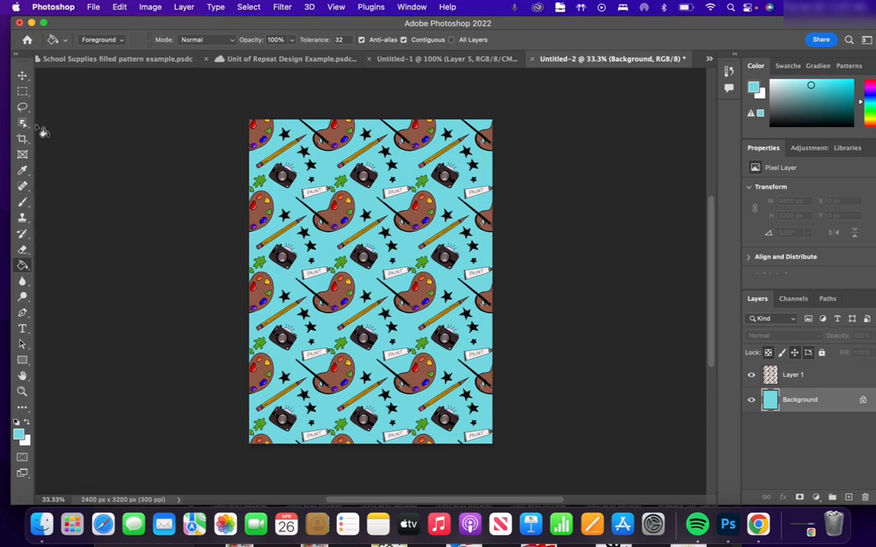
# Save the filled pattern document to Creative Cloud as Art Supply Pattern Teal
pyautogui.click(93, 6)
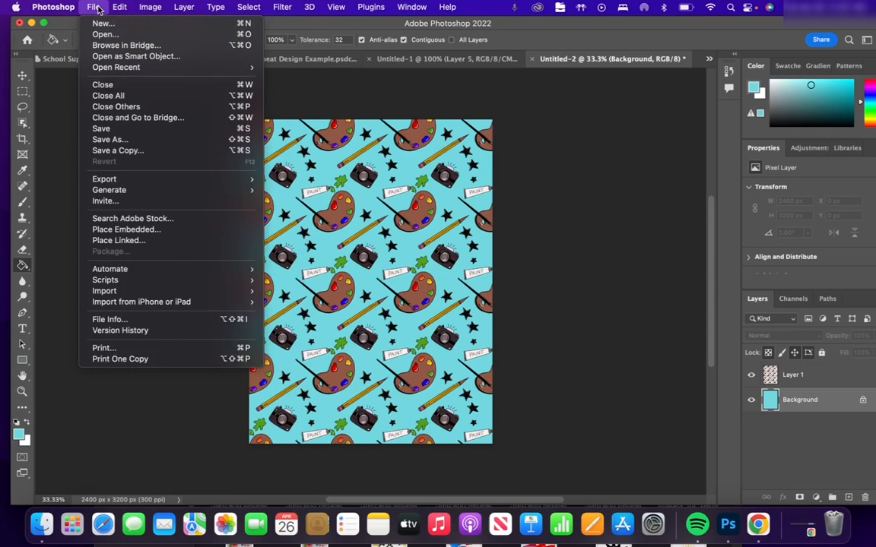
pyautogui.click(112, 140)
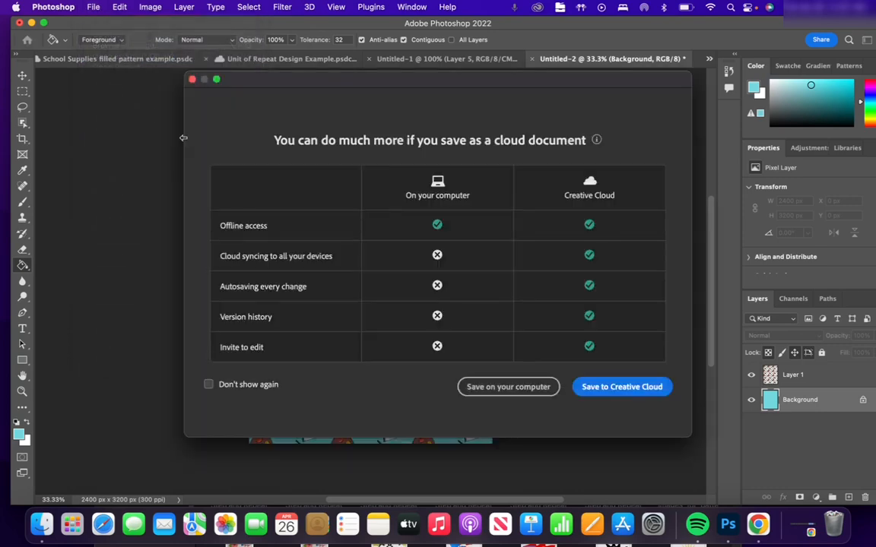
pyautogui.click(654, 388)
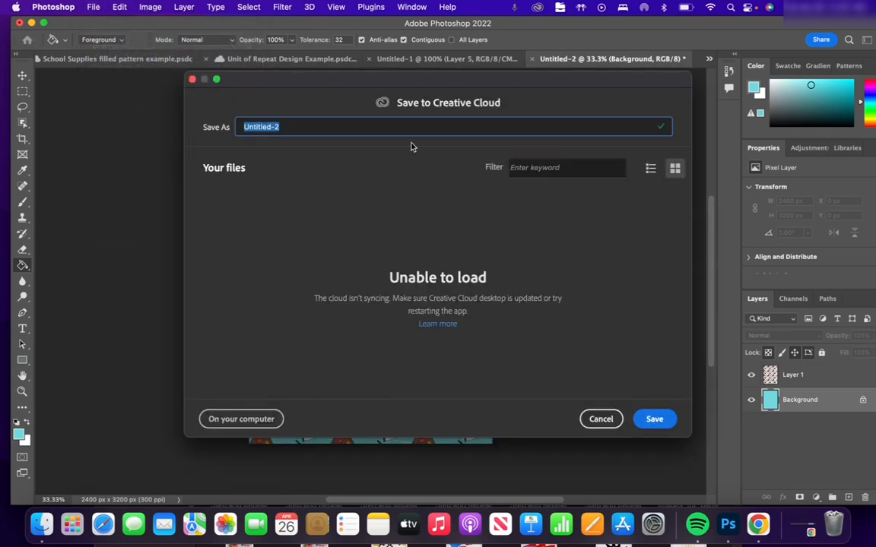
pyautogui.write('A')
pyautogui.write('rt Supply Pattern Teal')
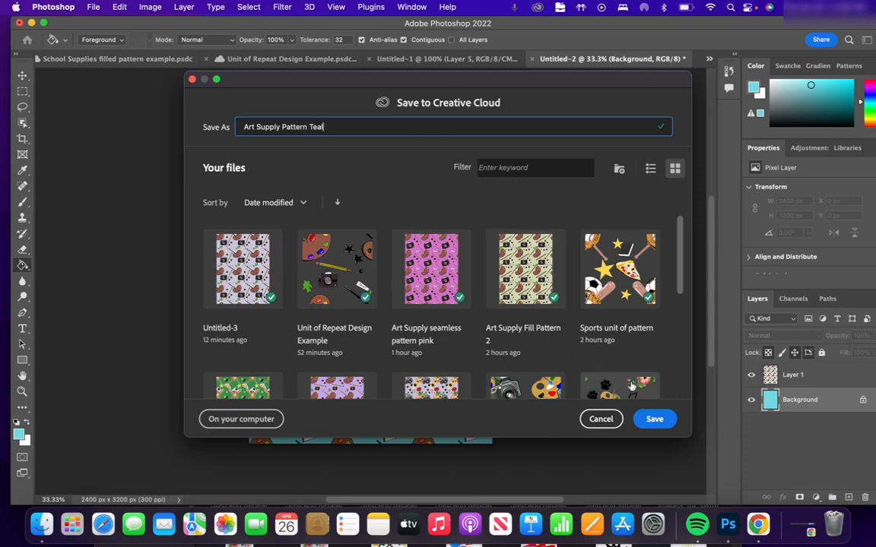
pyautogui.click(655, 419)
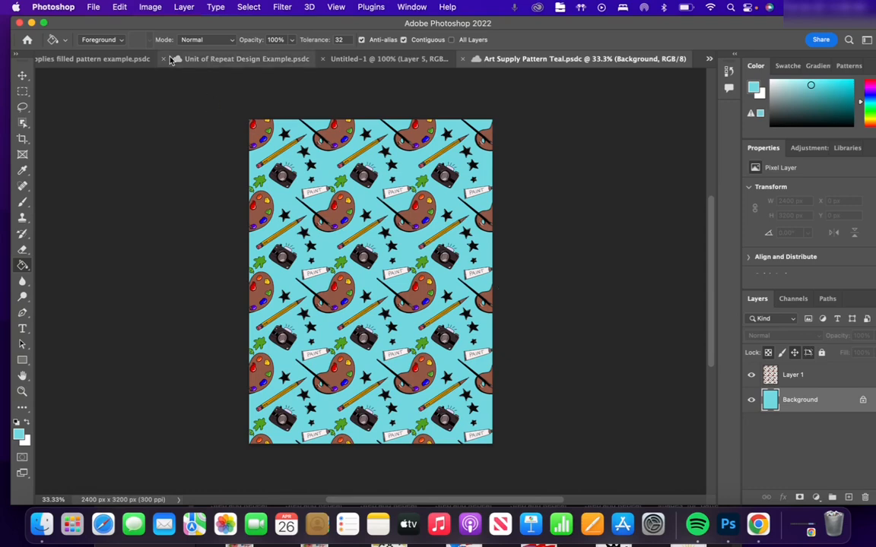
# Export the teal pattern as a 2400 x 3200 px JPG named Art Supply Pattern Teal to the iCloud Documents folder
pyautogui.click(94, 7)
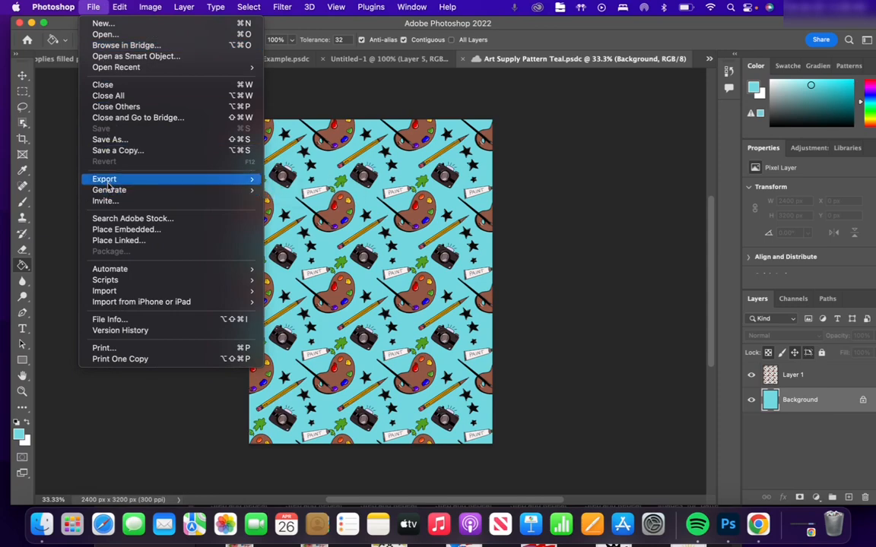
pyautogui.moveTo(104, 178)
pyautogui.click(295, 190)
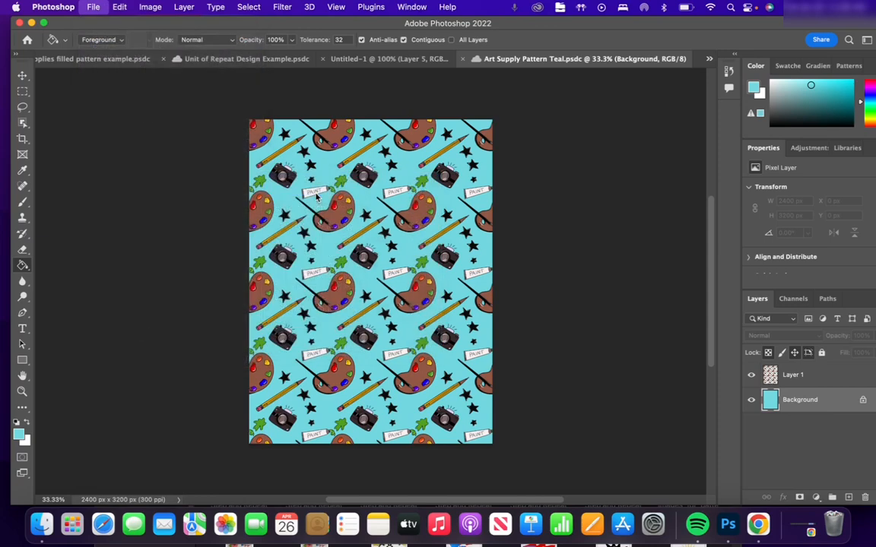
pyautogui.click(698, 101)
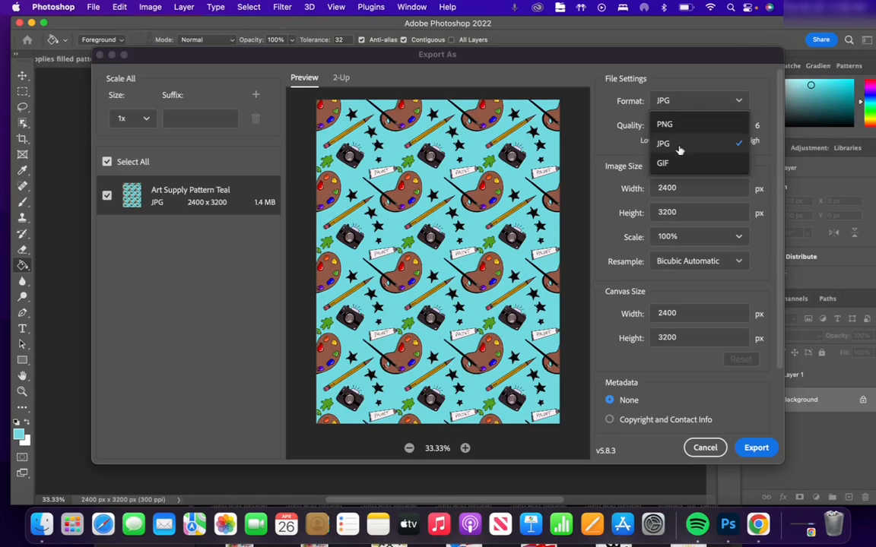
pyautogui.click(767, 448)
pyautogui.click(766, 448)
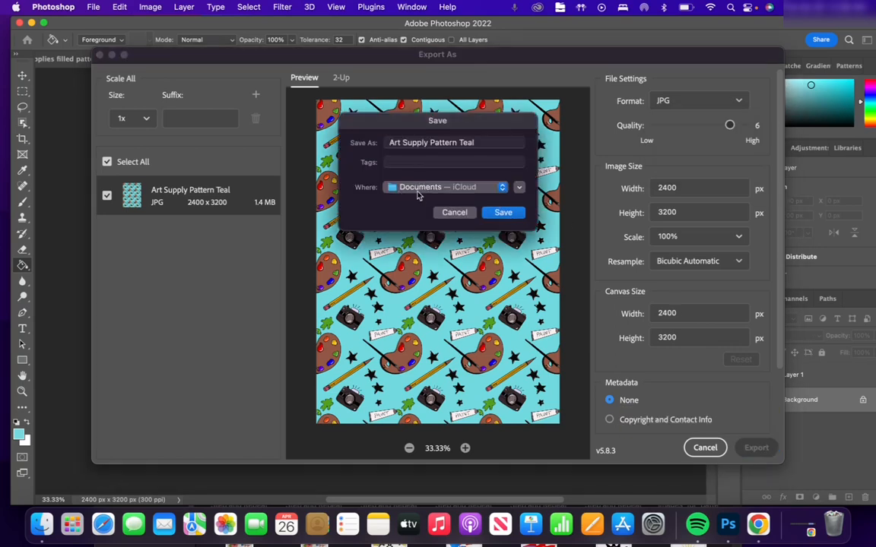
pyautogui.click(504, 213)
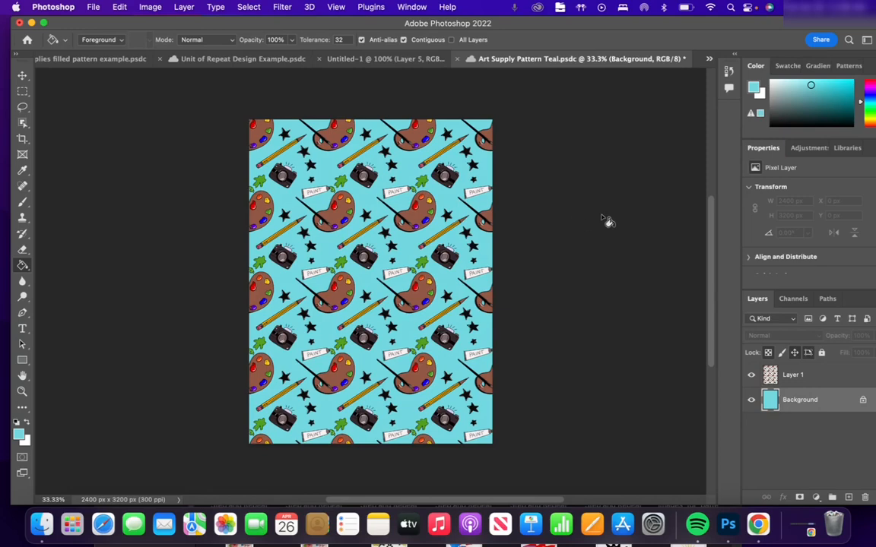
# Switch to the untitled 800 x 800 px unit of repeat document
pyautogui.click(384, 60)
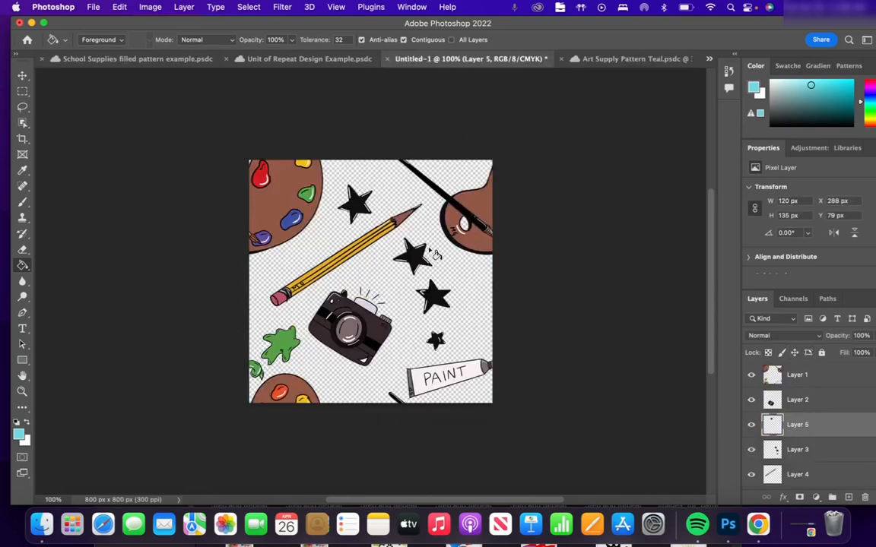